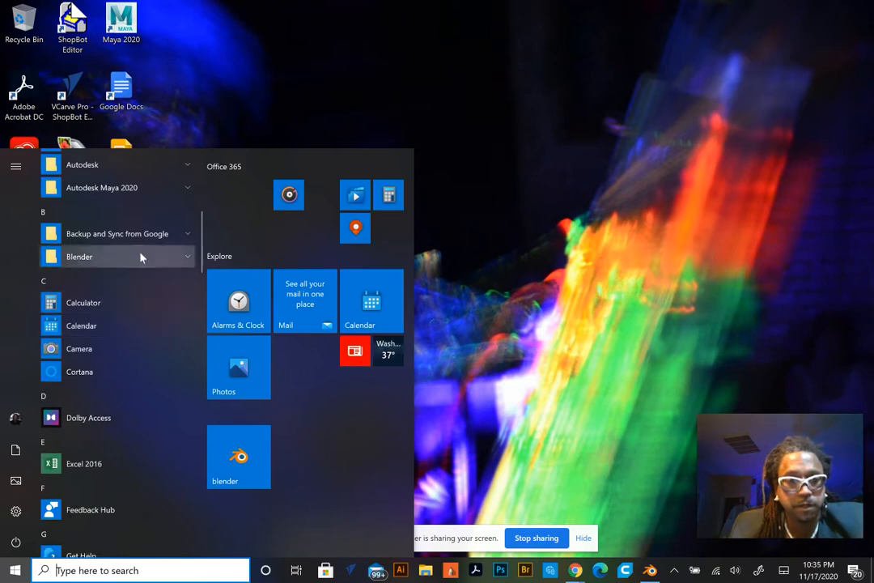
Launch Blender, close its surplus windows and bring the remaining one with the sphere to the front.
{"action": "left_click", "coordinate": [121, 257]}
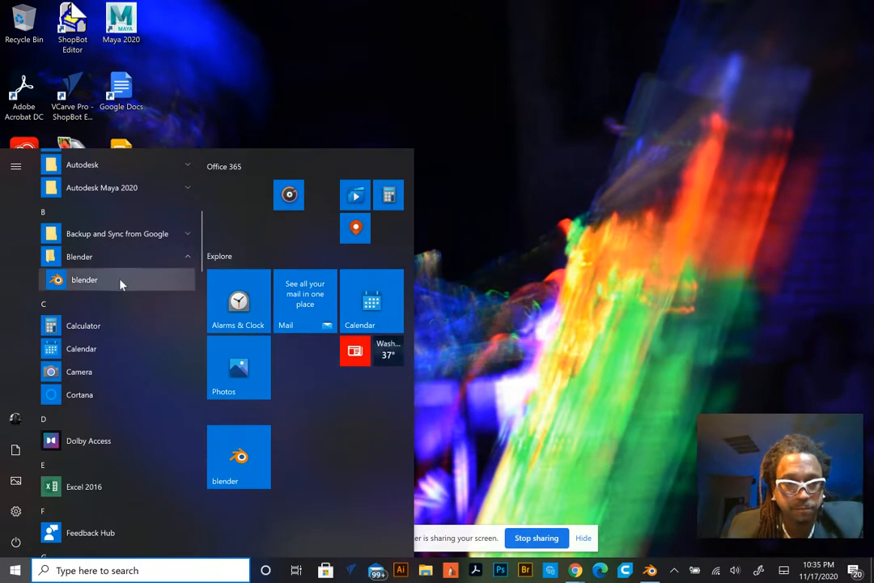
{"action": "left_click", "coordinate": [120, 281]}
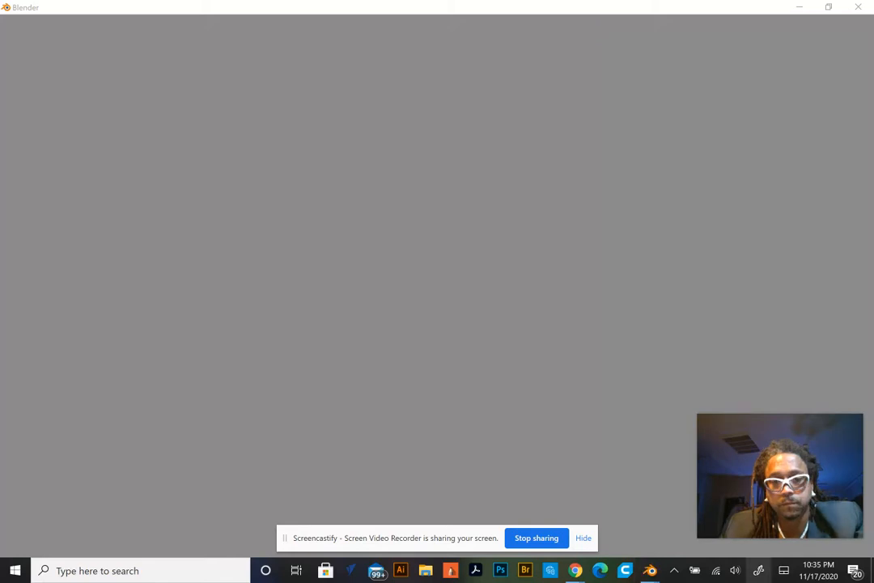
{"action": "mouse_move", "coordinate": [650, 570]}
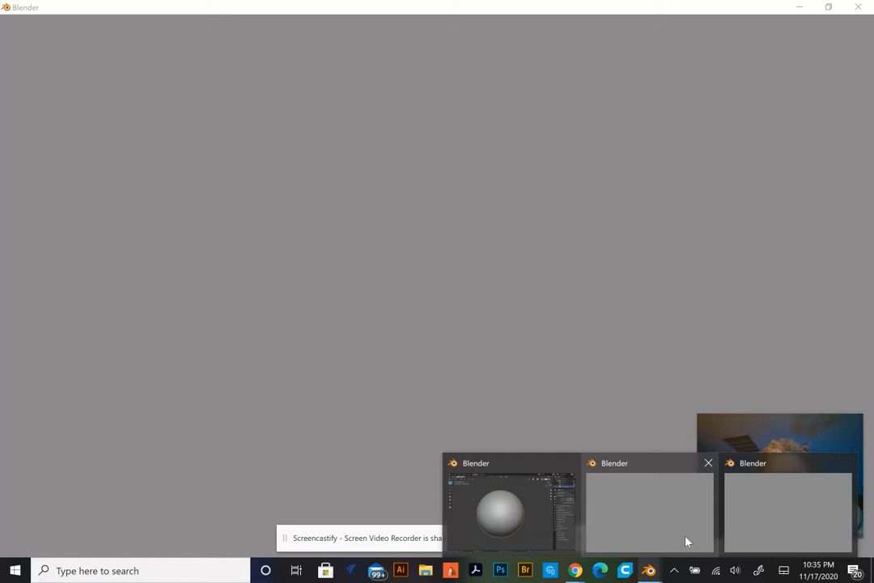
{"action": "left_click", "coordinate": [709, 463]}
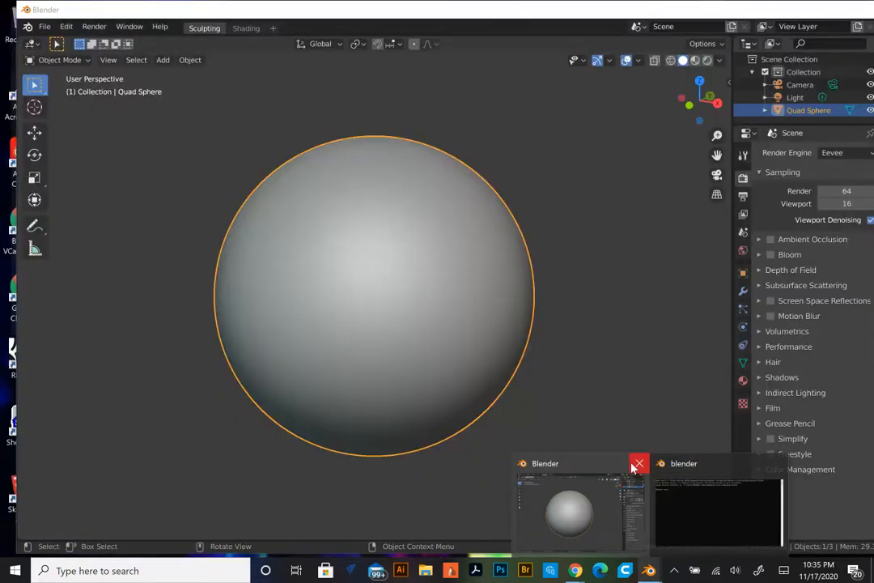
{"action": "left_click", "coordinate": [639, 464]}
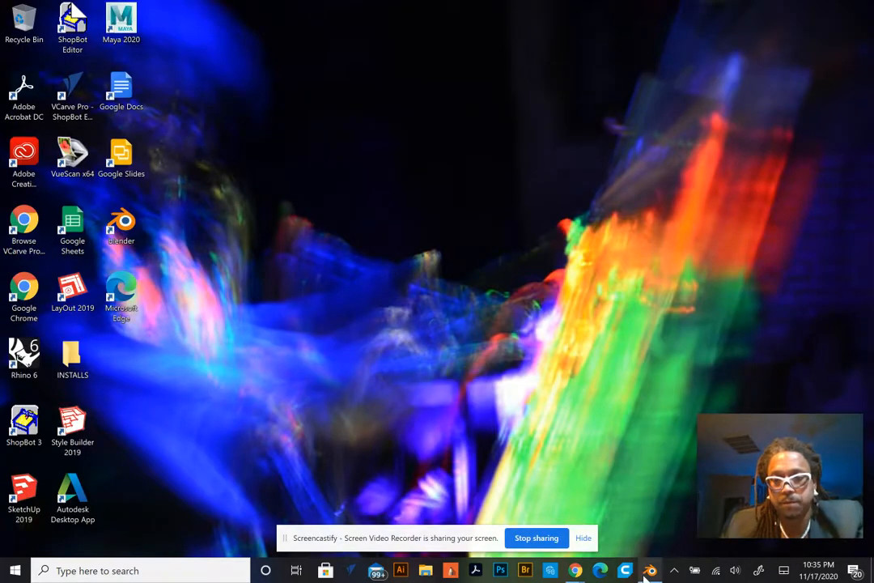
{"action": "left_click", "coordinate": [650, 571]}
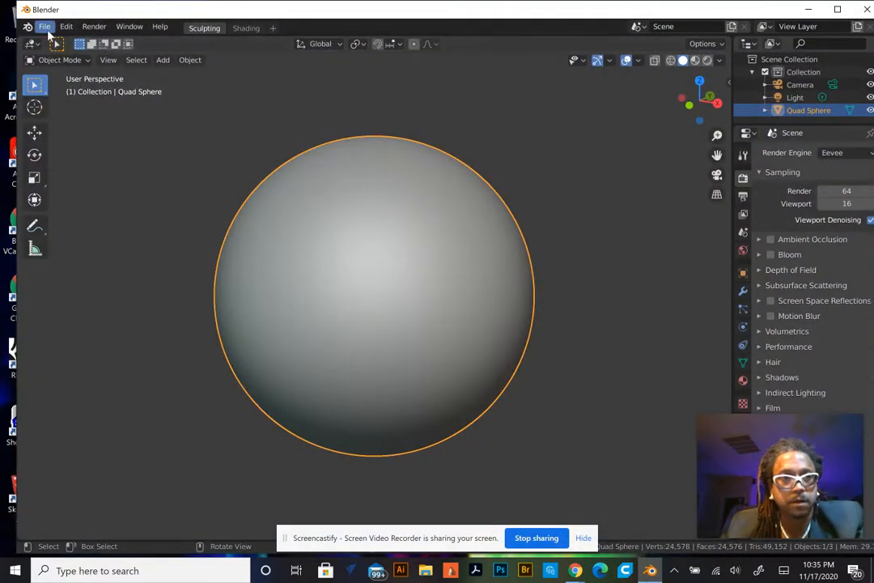
Start a new file with the Sculpting template, discarding the changes to the current scene.
{"action": "left_click", "coordinate": [44, 26]}
{"action": "mouse_move", "coordinate": [60, 43]}
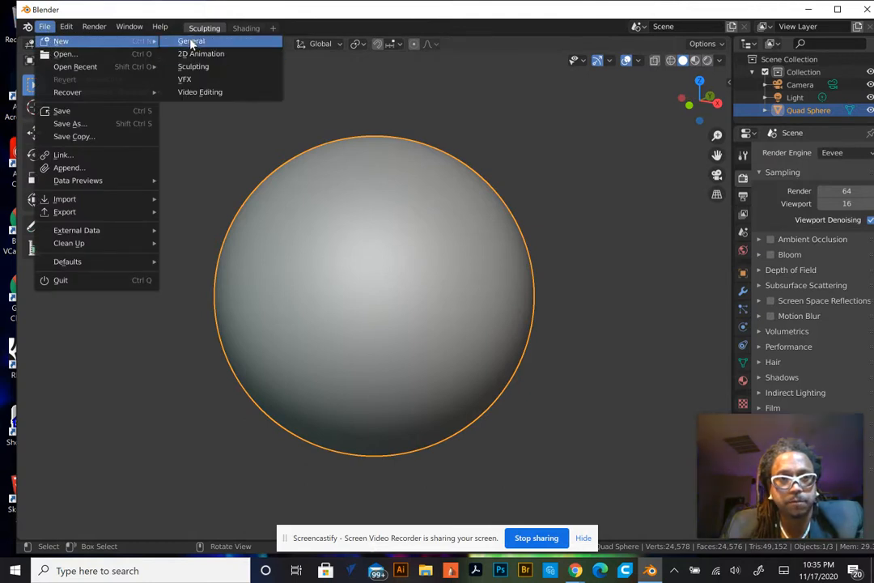
{"action": "left_click", "coordinate": [192, 67]}
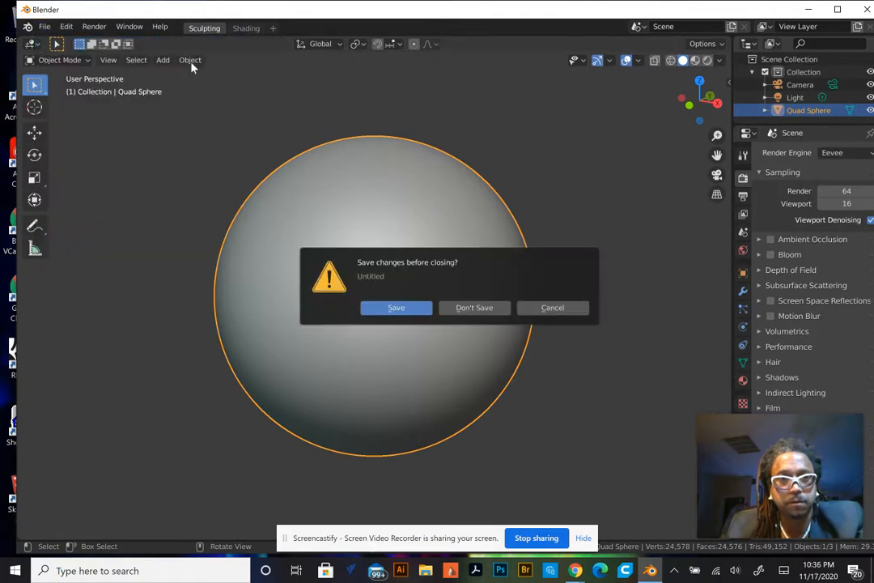
{"action": "left_click", "coordinate": [474, 308]}
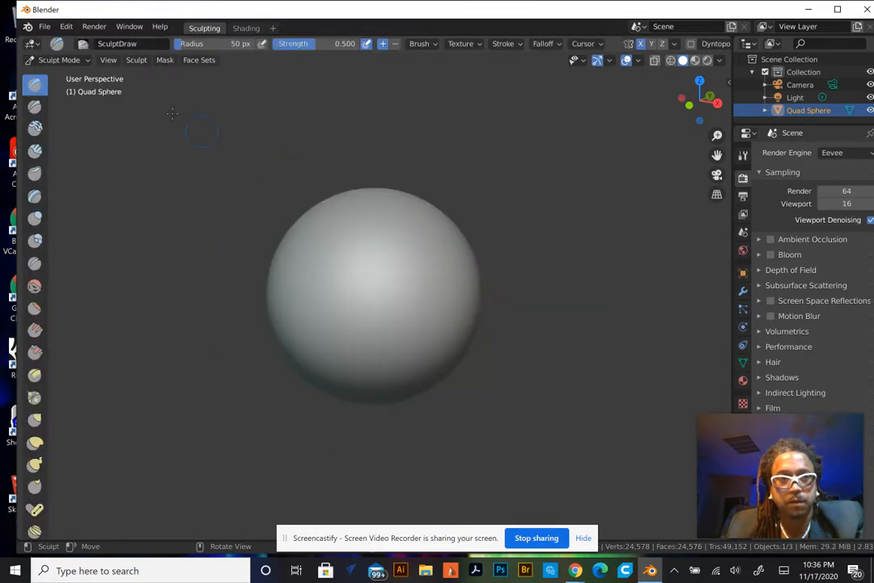
{"action": "left_click", "coordinate": [47, 28]}
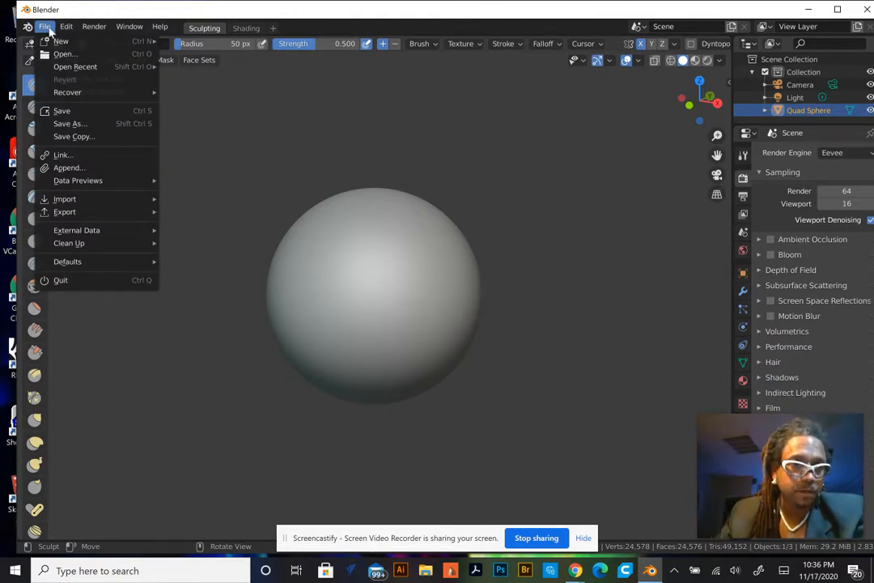
{"action": "mouse_move", "coordinate": [95, 40]}
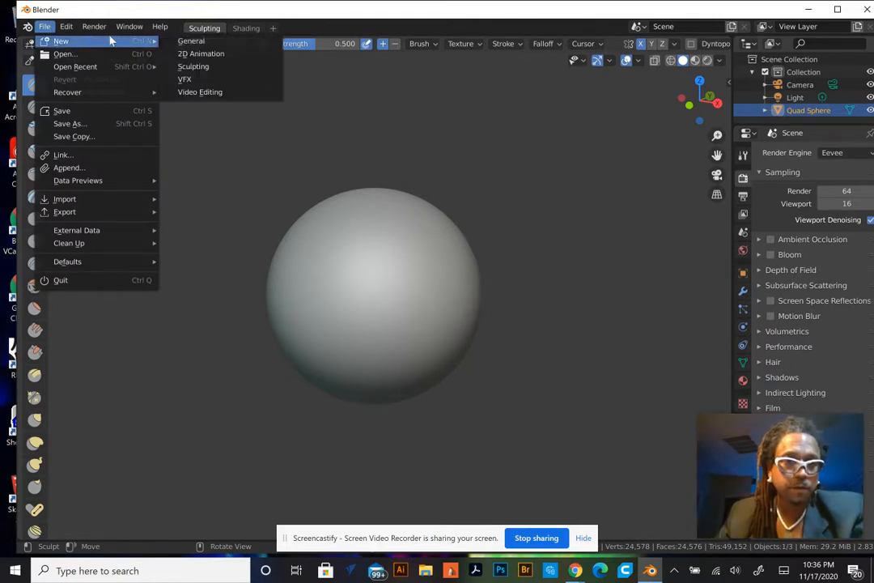
{"action": "left_click", "coordinate": [207, 67]}
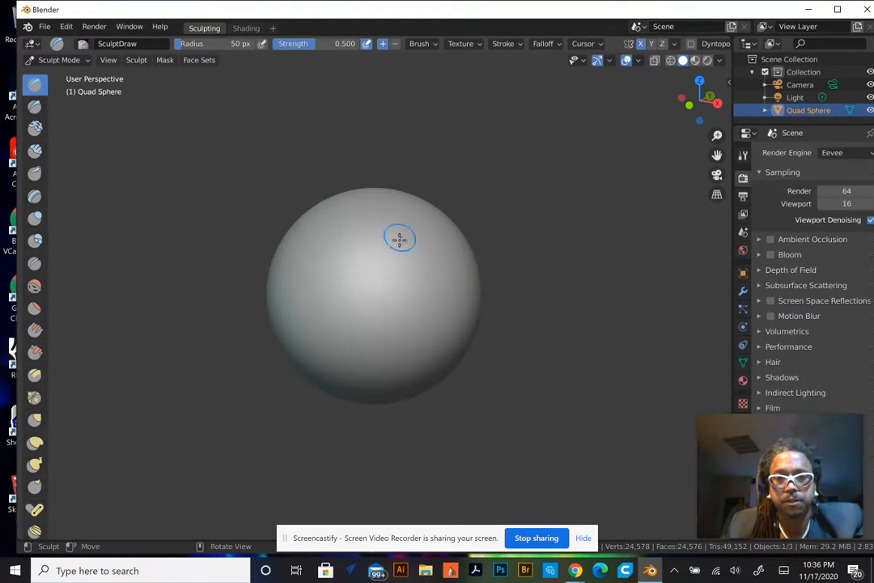
Sculpt bulges on the sphere's side with the Draw brush, enlarging the brush radius to 226 px.
{"action": "mouse_move", "coordinate": [424, 271]}
{"action": "left_mouse_down"}
{"action": "mouse_move", "coordinate": [463, 240]}
{"action": "mouse_move", "coordinate": [450, 271]}
{"action": "mouse_move", "coordinate": [464, 256]}
{"action": "mouse_move", "coordinate": [415, 314]}
{"action": "mouse_move", "coordinate": [469, 263]}
{"action": "left_mouse_up"}
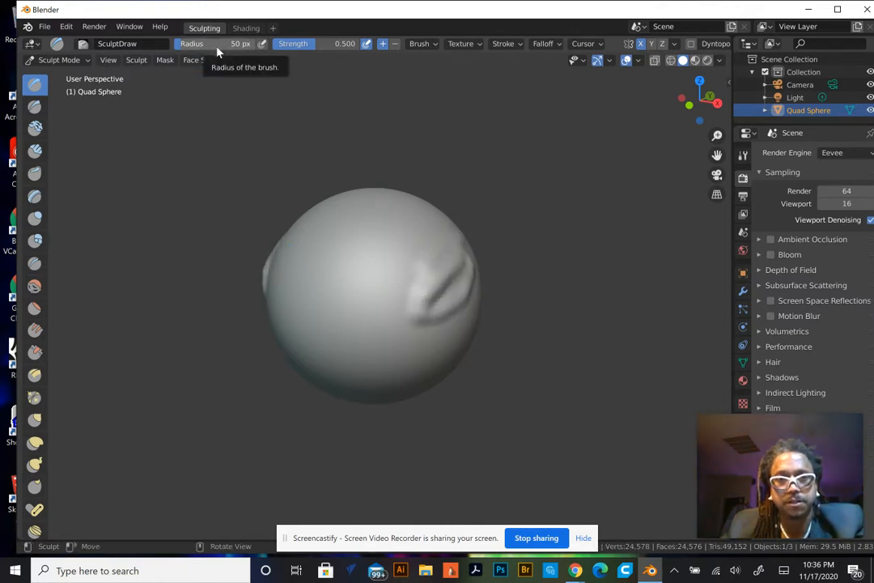
{"action": "left_click_drag", "start_coordinate": [191, 46], "coordinate": [217, 50]}
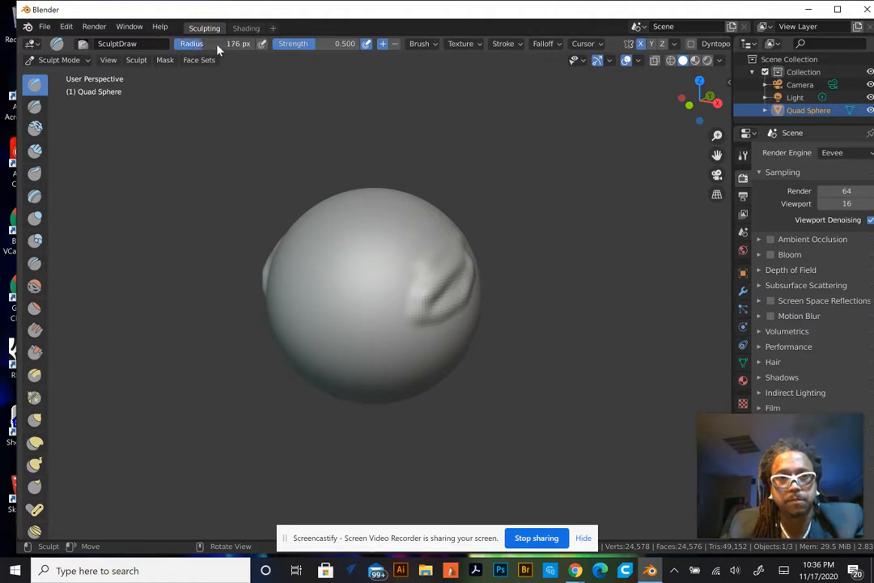
{"action": "mouse_move", "coordinate": [438, 310]}
{"action": "left_mouse_down"}
{"action": "mouse_move", "coordinate": [478, 241]}
{"action": "mouse_move", "coordinate": [439, 285]}
{"action": "mouse_move", "coordinate": [466, 248]}
{"action": "mouse_move", "coordinate": [448, 307]}
{"action": "mouse_move", "coordinate": [413, 314]}
{"action": "mouse_move", "coordinate": [470, 292]}
{"action": "mouse_move", "coordinate": [437, 310]}
{"action": "mouse_move", "coordinate": [470, 308]}
{"action": "mouse_move", "coordinate": [467, 295]}
{"action": "left_mouse_up"}
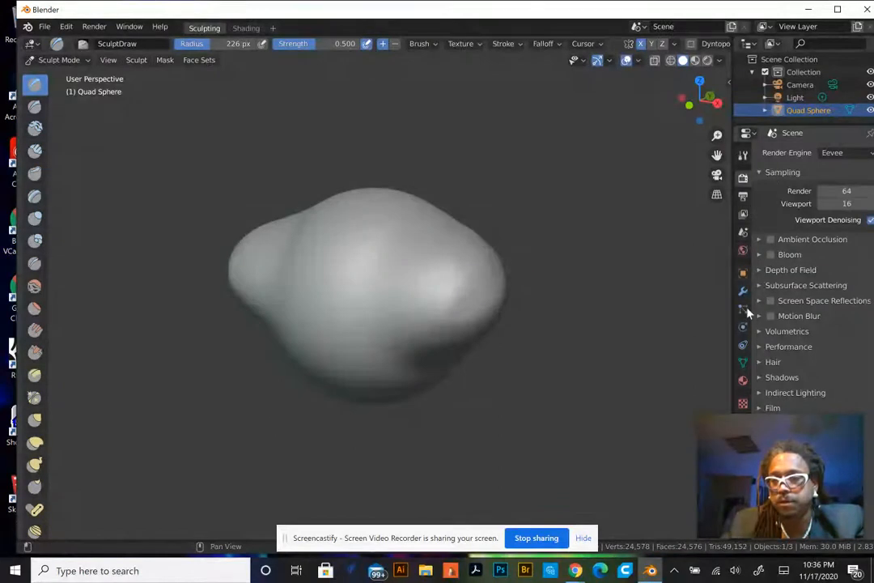
{"action": "left_click", "coordinate": [818, 446]}
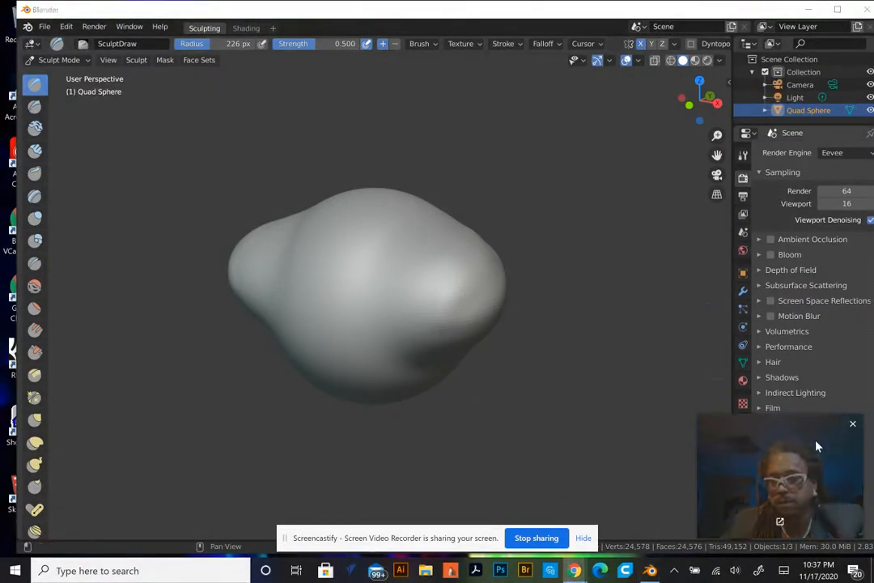
{"action": "left_click", "coordinate": [779, 522]}
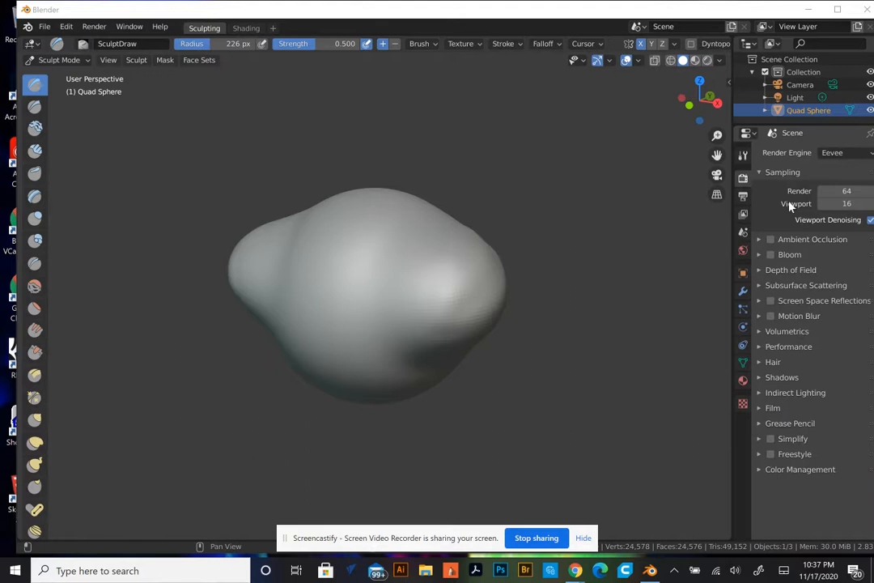
Enable Dyntopo in the Draw brush's tool settings and expand its detail options.
{"action": "left_click", "coordinate": [746, 159]}
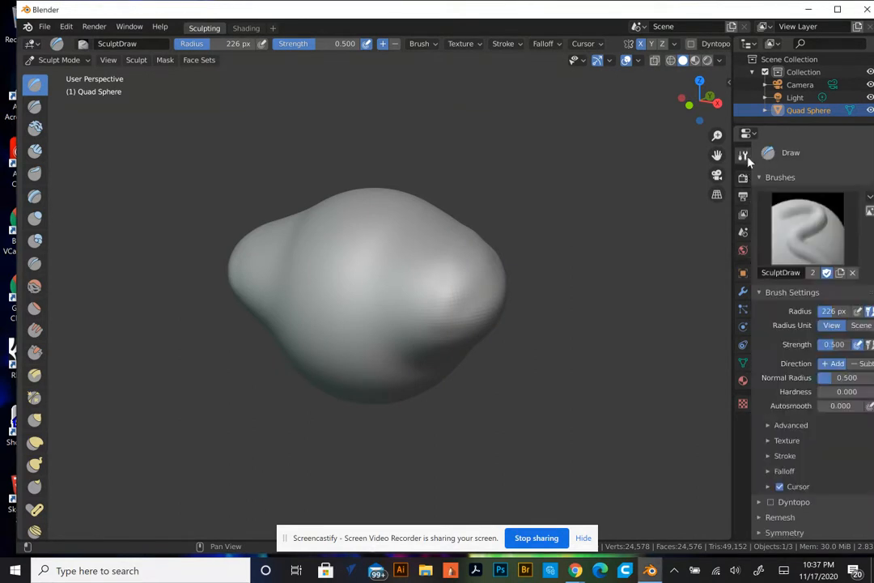
{"action": "left_click", "coordinate": [773, 506]}
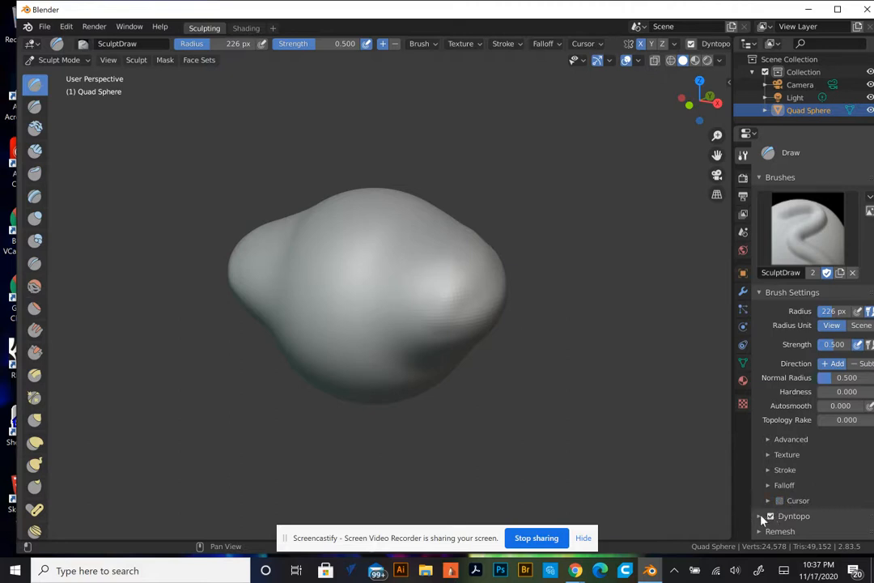
{"action": "left_click", "coordinate": [762, 517]}
{"action": "scroll", "coordinate": [769, 516], "scroll_direction": "down", "scroll_amount": 4}
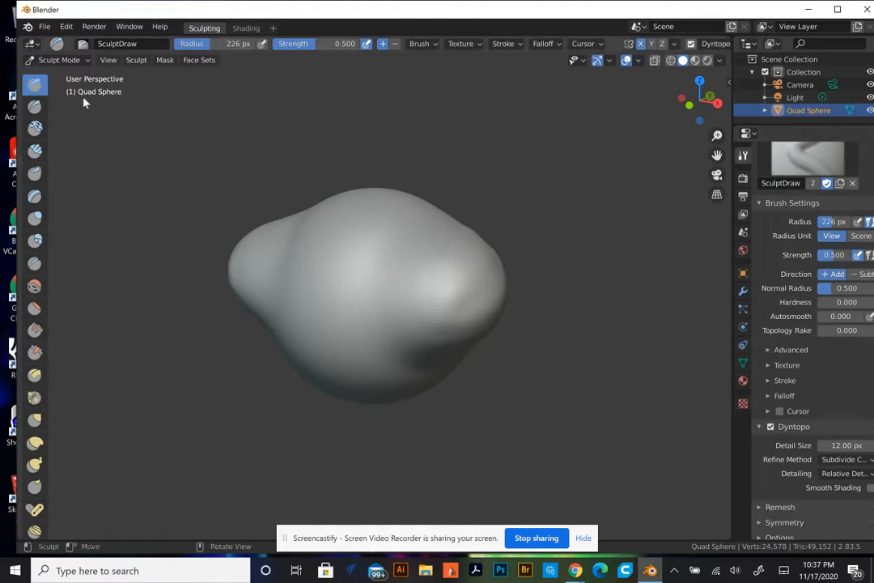
Switch to Object Mode and delete the sculpted Quad Sphere.
{"action": "left_click", "coordinate": [54, 59]}
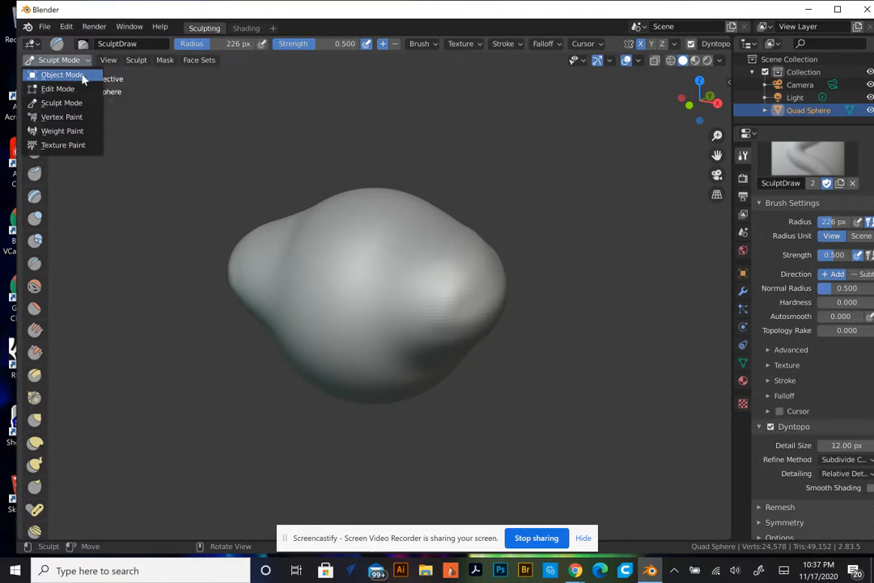
{"action": "left_click", "coordinate": [63, 75]}
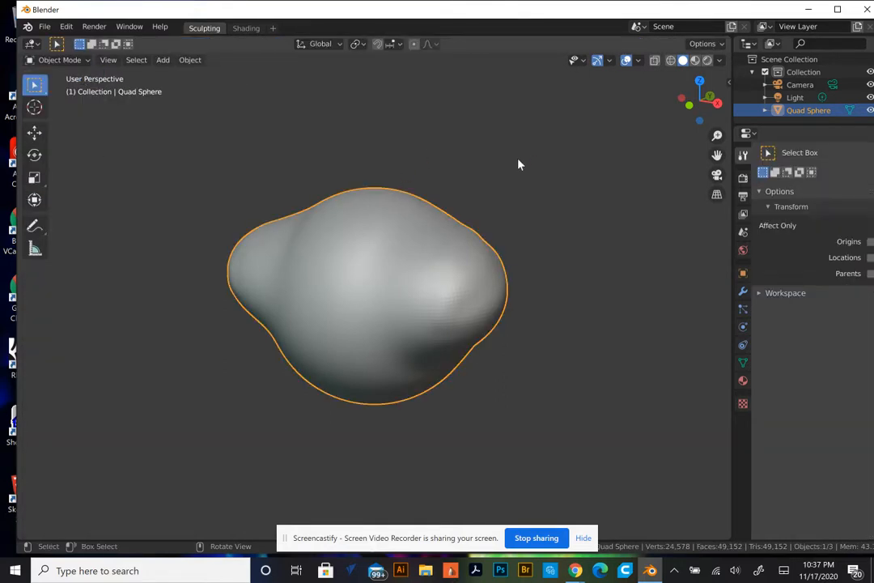
{"action": "right_click", "coordinate": [508, 194]}
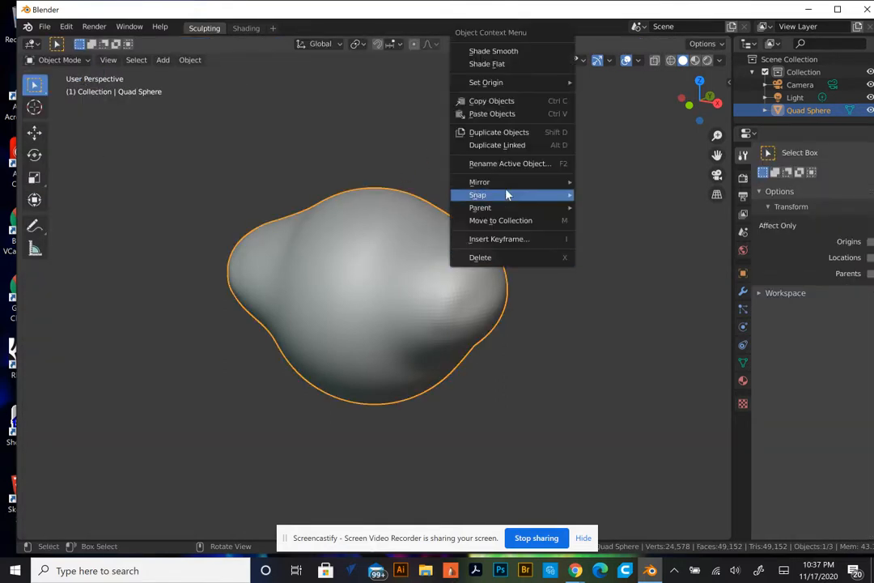
{"action": "left_click", "coordinate": [499, 261]}
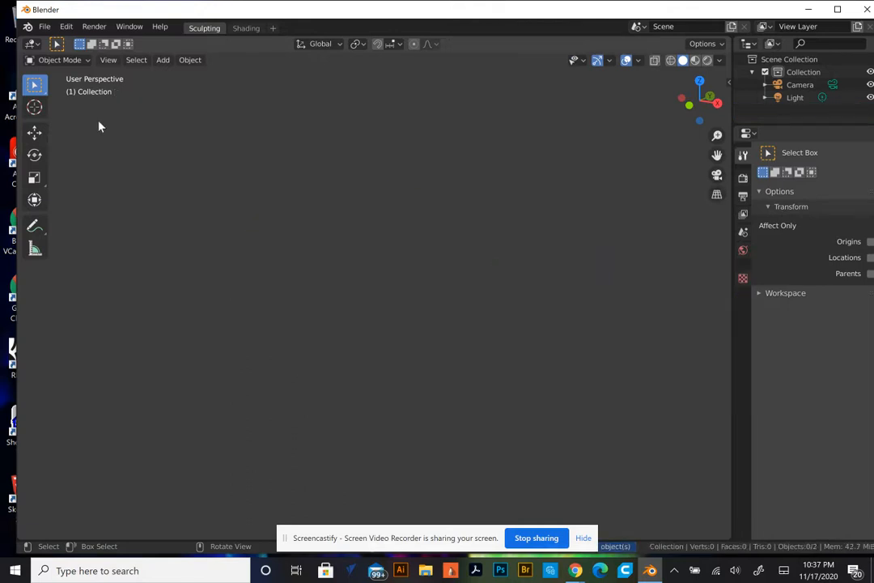
{"action": "left_click", "coordinate": [45, 27]}
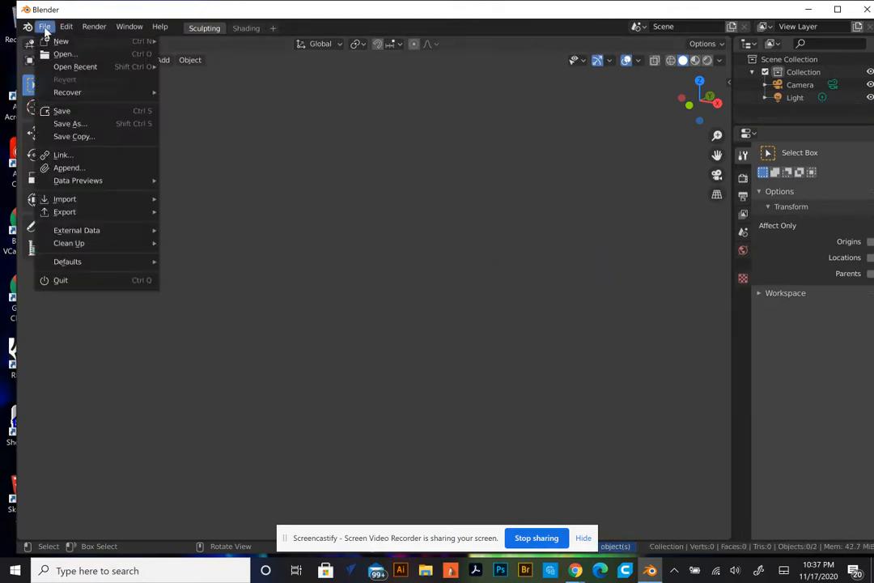
{"action": "mouse_move", "coordinate": [101, 202]}
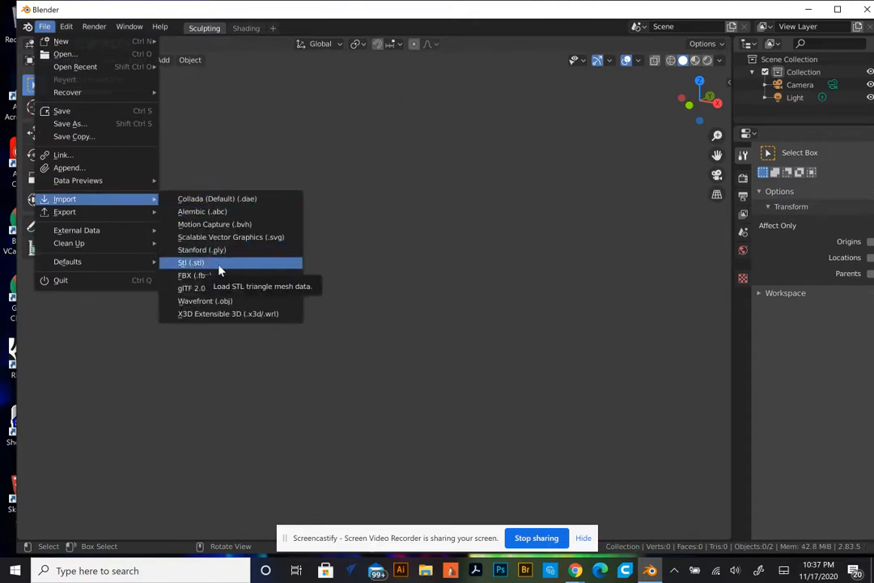
{"action": "left_click", "coordinate": [43, 28]}
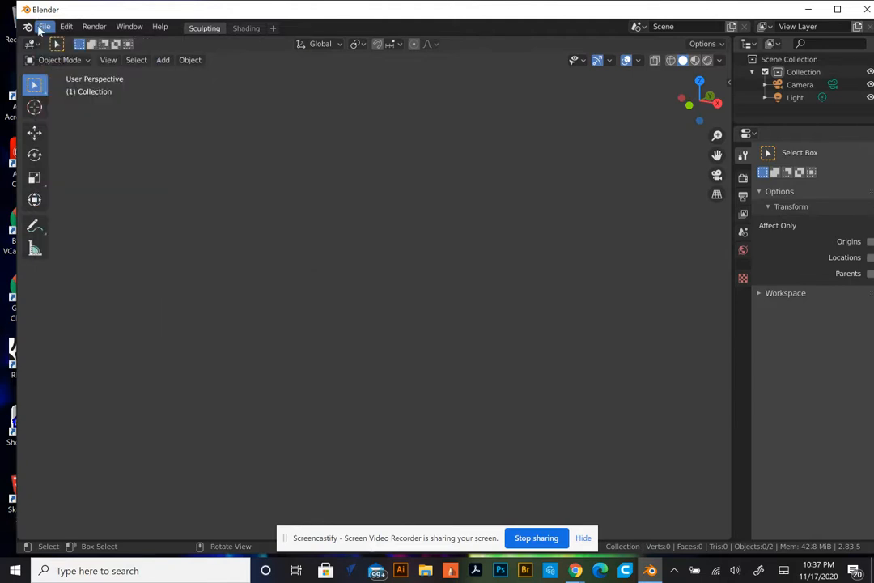
Import the STL file stlmaker-1605231261646.stl from the Downloads folder.
{"action": "left_click", "coordinate": [44, 27]}
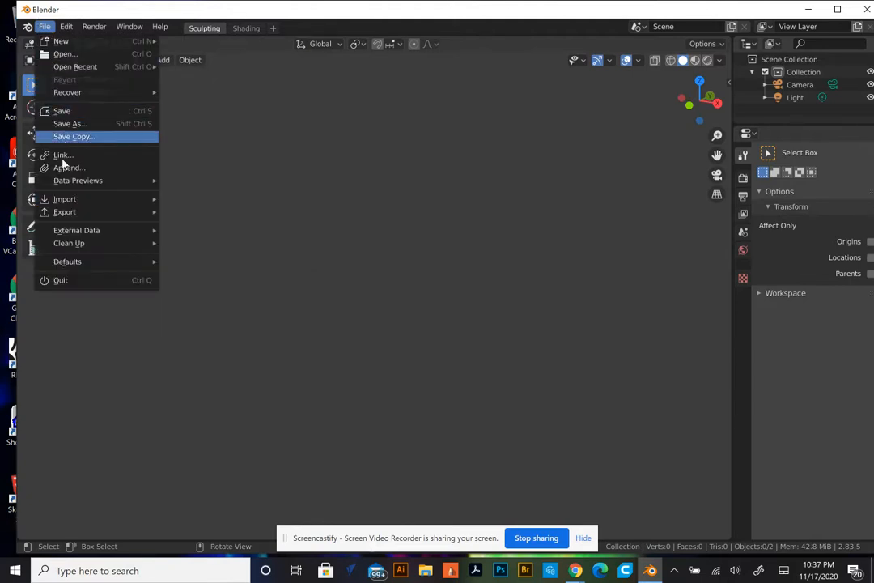
{"action": "mouse_move", "coordinate": [70, 200]}
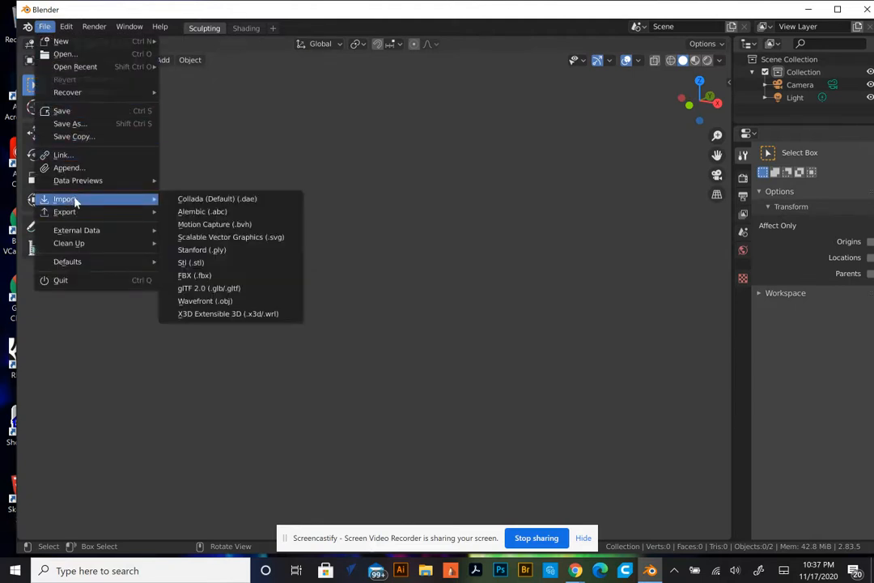
{"action": "left_click", "coordinate": [213, 264]}
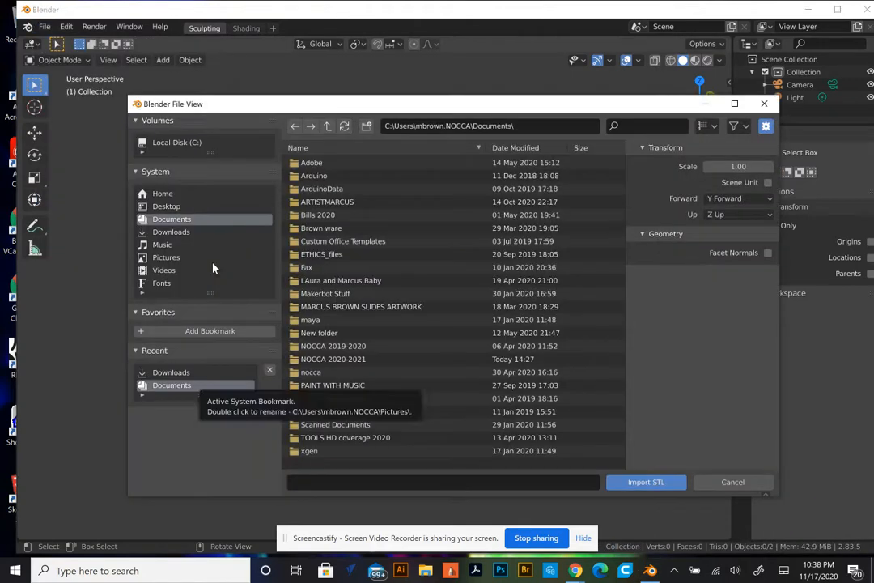
{"action": "left_click", "coordinate": [186, 233]}
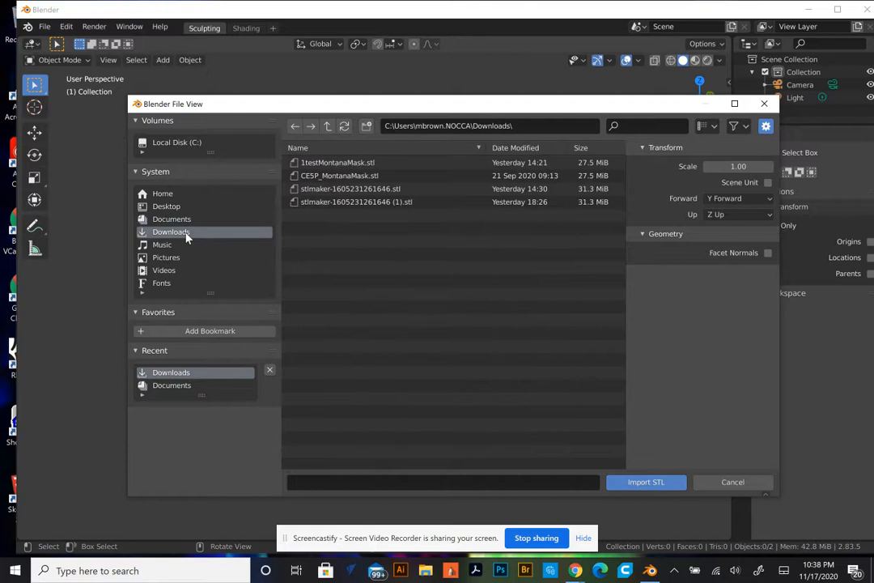
{"action": "left_click", "coordinate": [333, 190]}
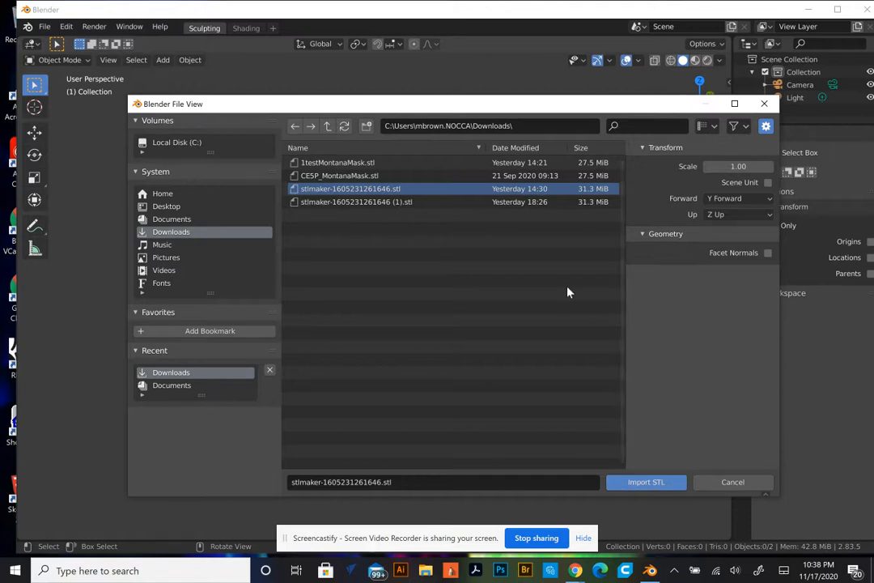
{"action": "left_click", "coordinate": [640, 484]}
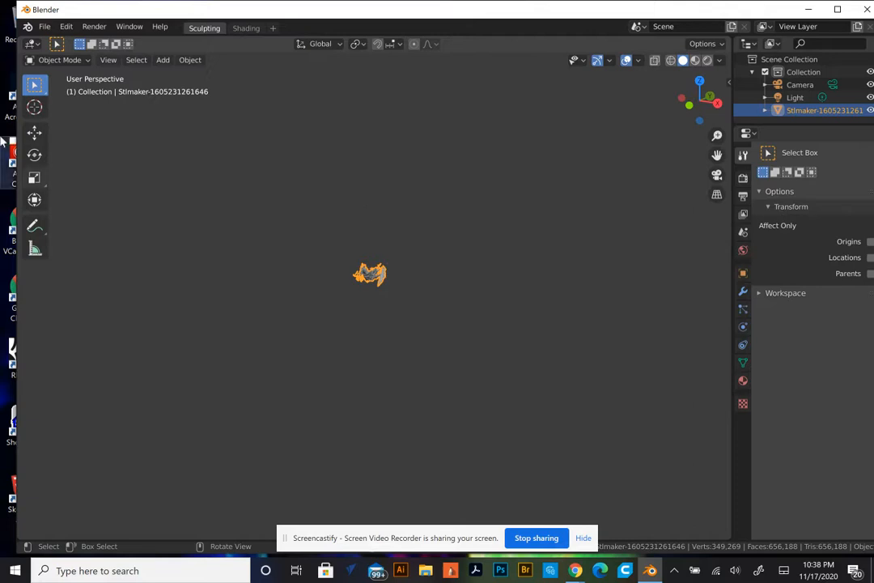
Scale the imported STL mesh up uniformly to several times its size with the Scale tool.
{"action": "left_click", "coordinate": [34, 179]}
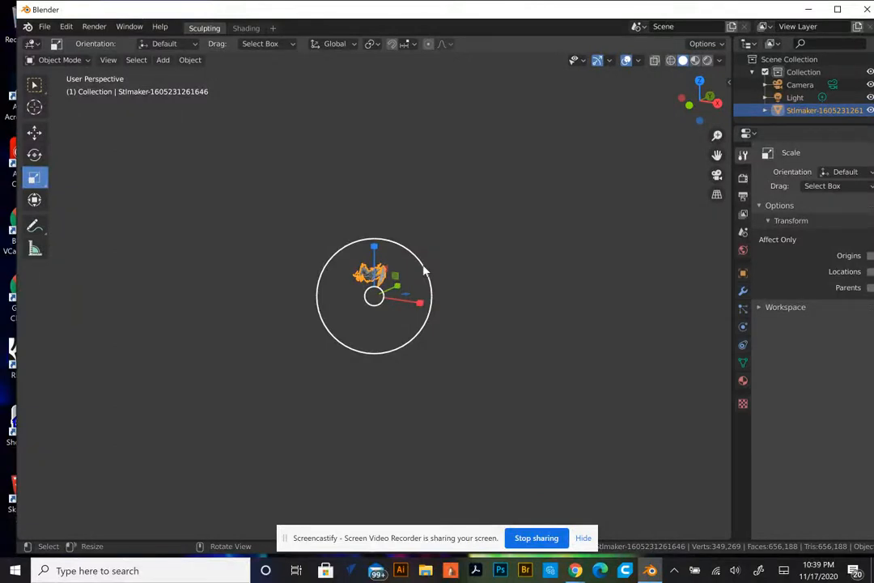
{"action": "left_click_drag", "start_coordinate": [423, 270], "coordinate": [727, 130]}
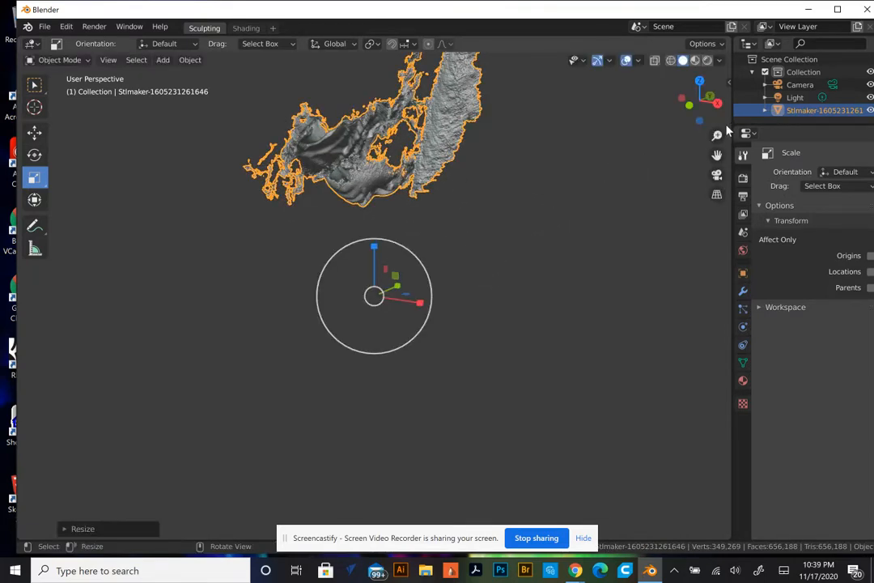
Move the imported mesh down along the Z axis and scale it up uniformly to roughly twice its size.
{"action": "left_click", "coordinate": [35, 132]}
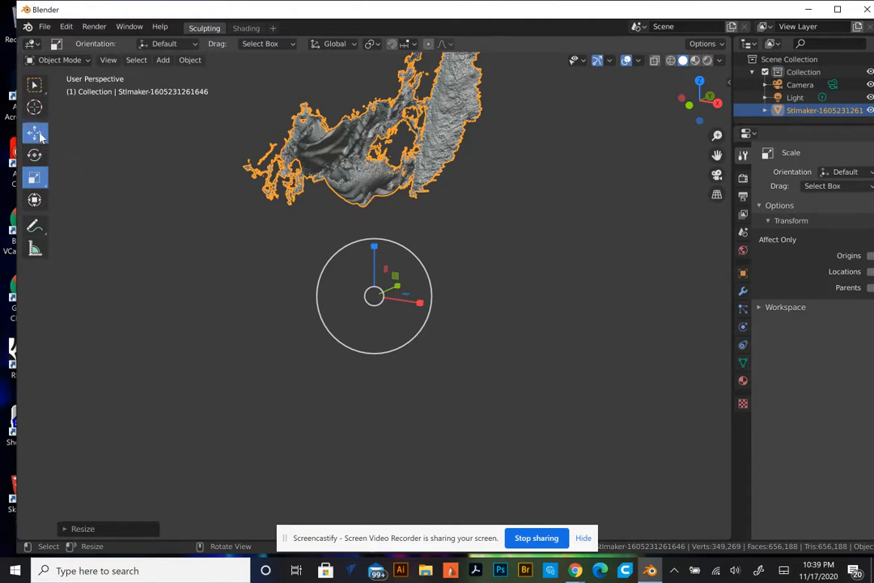
{"action": "left_click_drag", "start_coordinate": [373, 248], "coordinate": [374, 352]}
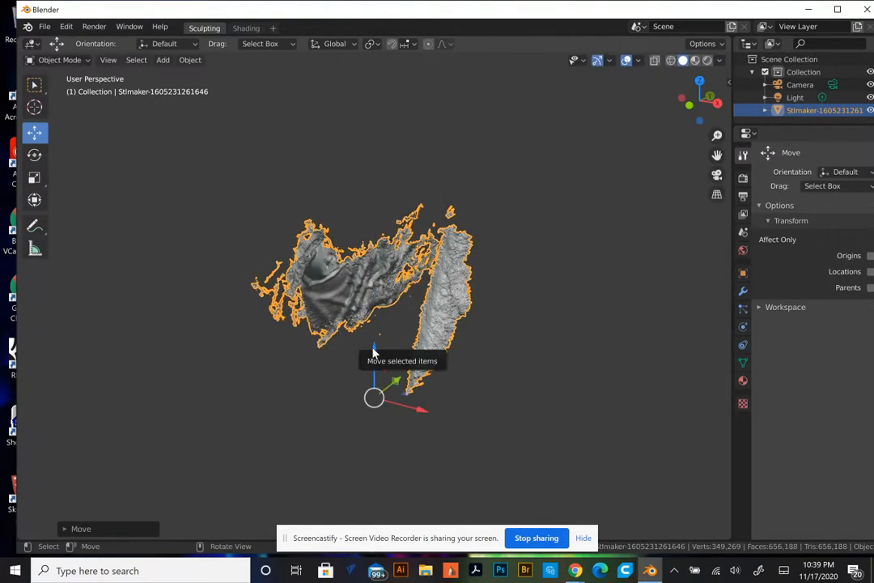
{"action": "left_click", "coordinate": [35, 182]}
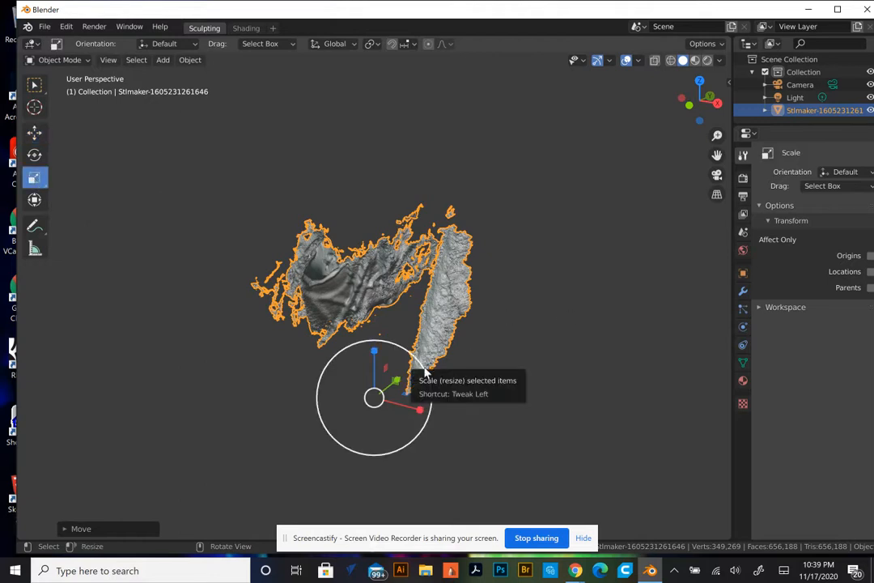
{"action": "left_click", "coordinate": [396, 345]}
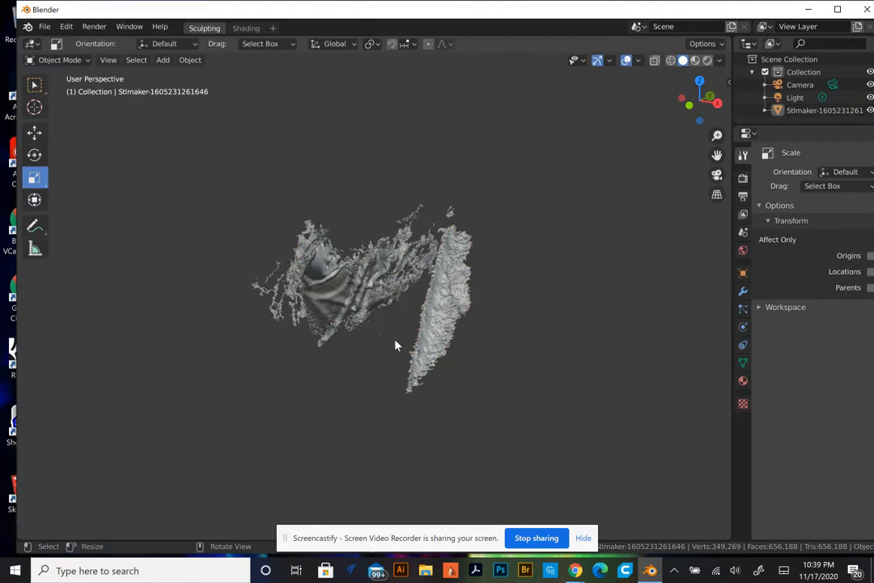
{"action": "left_click", "coordinate": [314, 235]}
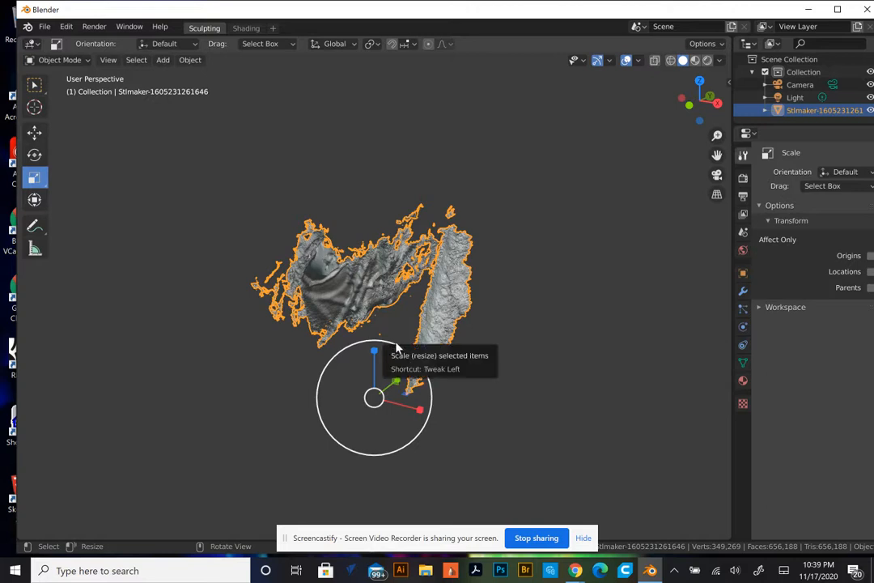
{"action": "left_click_drag", "start_coordinate": [395, 348], "coordinate": [431, 318]}
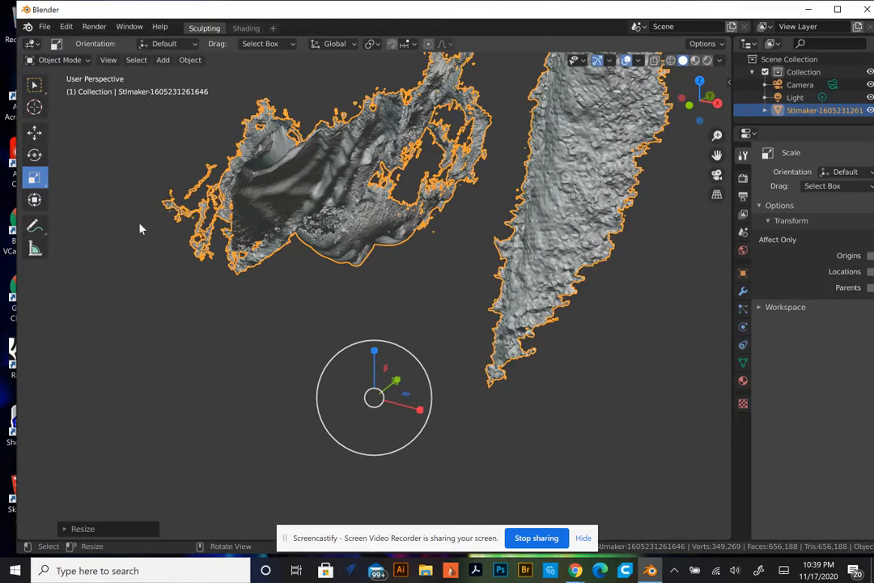
Rotate the mesh until the head stands upright with its face toward the view, and move it up along Z and along positive X.
{"action": "left_click", "coordinate": [34, 157]}
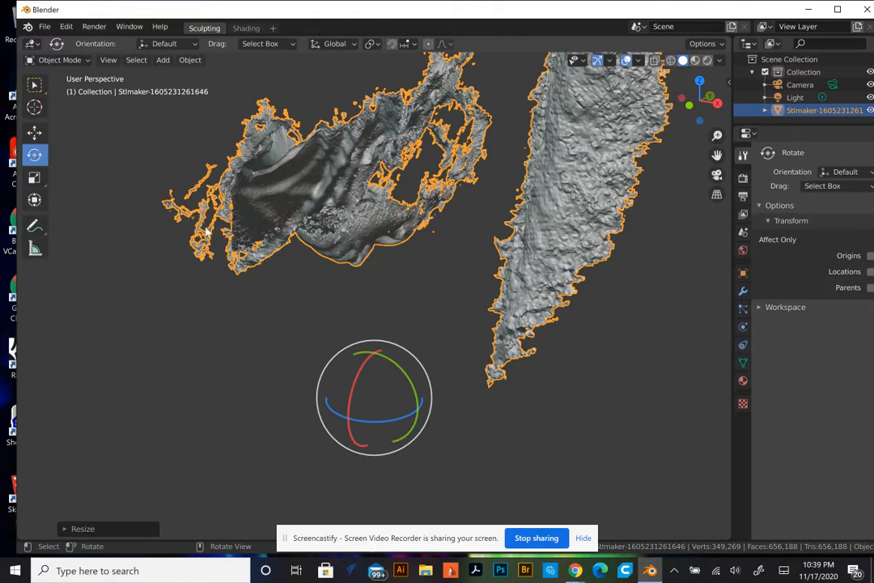
{"action": "left_click_drag", "start_coordinate": [363, 353], "coordinate": [340, 403]}
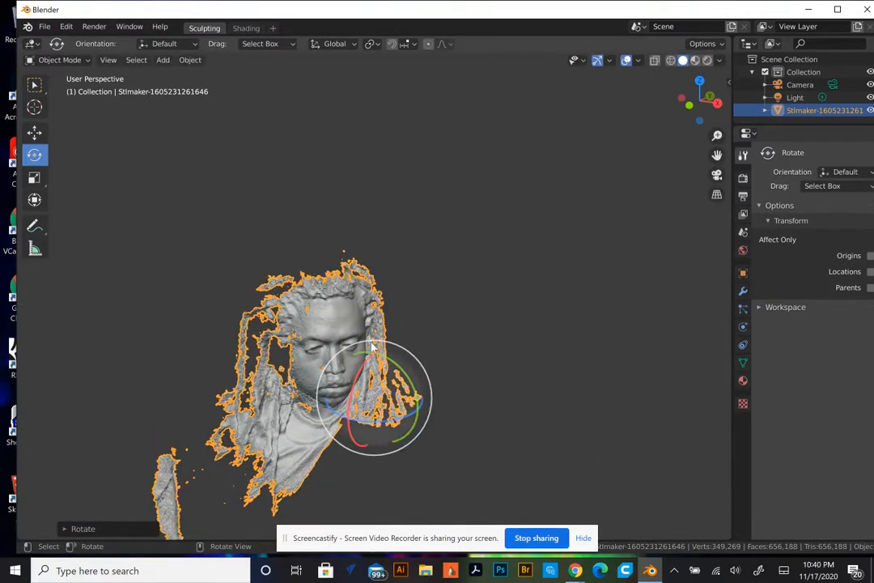
{"action": "left_click", "coordinate": [34, 132]}
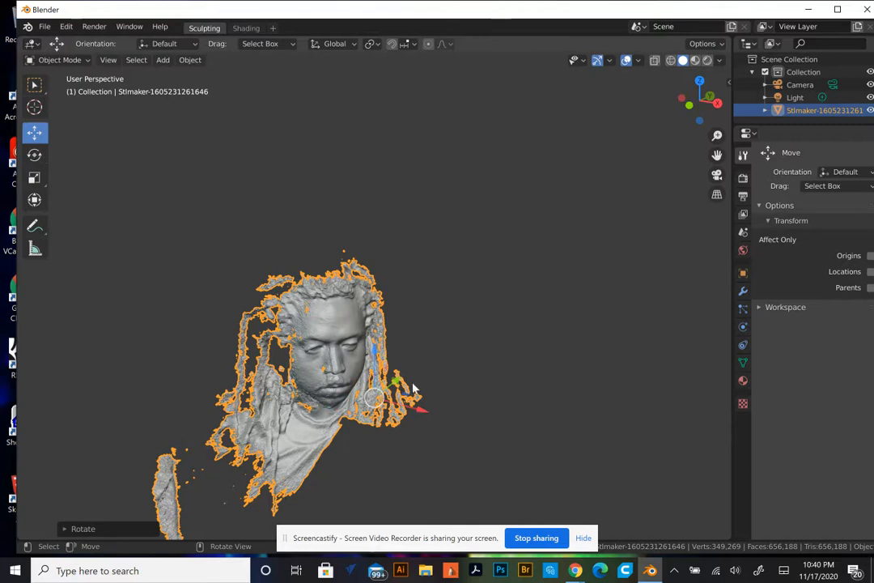
{"action": "left_click_drag", "start_coordinate": [379, 349], "coordinate": [387, 186]}
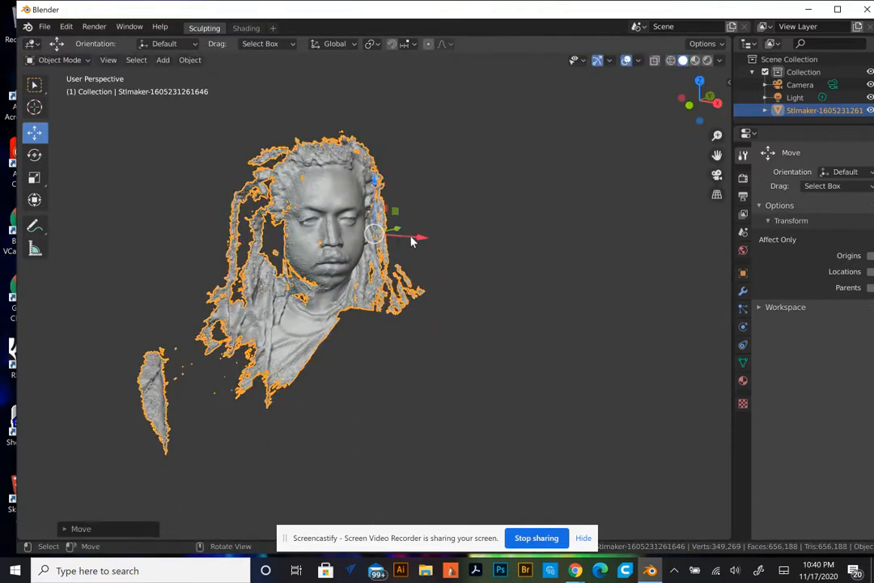
{"action": "left_click_drag", "start_coordinate": [421, 235], "coordinate": [483, 260]}
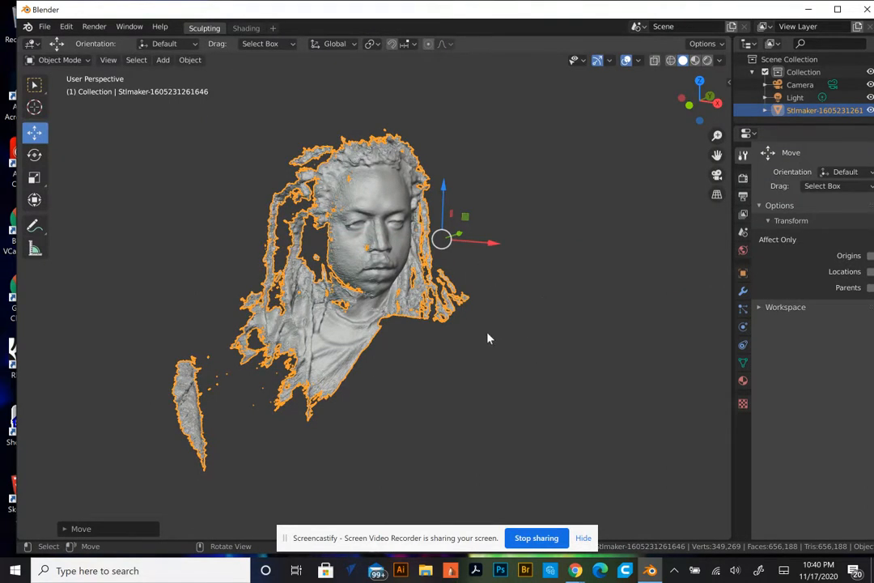
Lower the head mesh slightly along the Z axis with the Move tool.
{"action": "scroll", "coordinate": [495, 332], "scroll_direction": "up", "scroll_amount": 3}
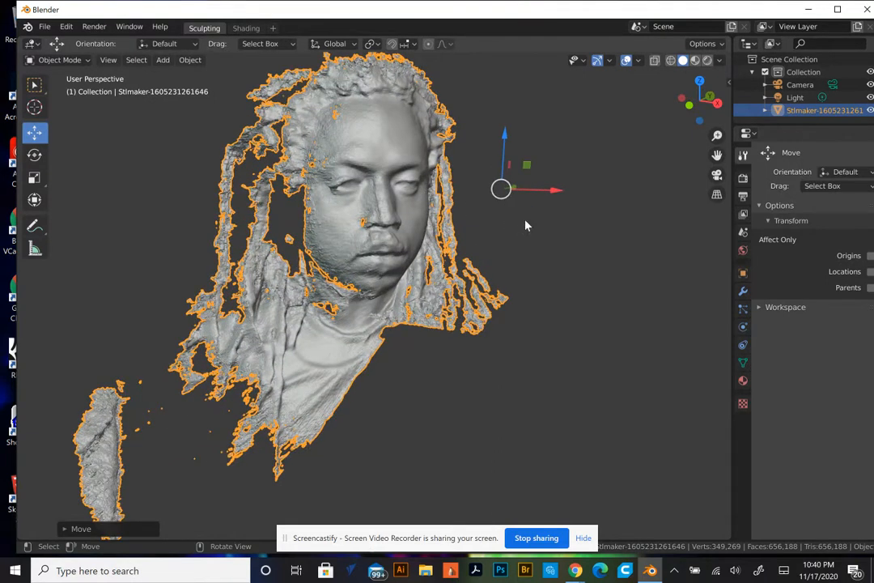
{"action": "scroll", "coordinate": [506, 212], "scroll_direction": "up", "scroll_amount": 3}
{"action": "scroll", "coordinate": [504, 212], "scroll_direction": "down", "scroll_amount": 5}
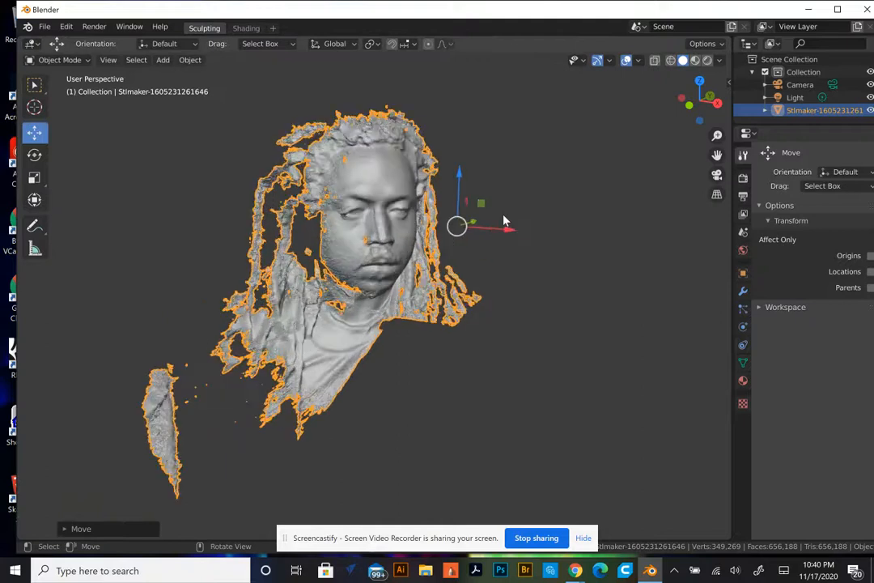
{"action": "scroll", "coordinate": [504, 217], "scroll_direction": "up", "scroll_amount": 2}
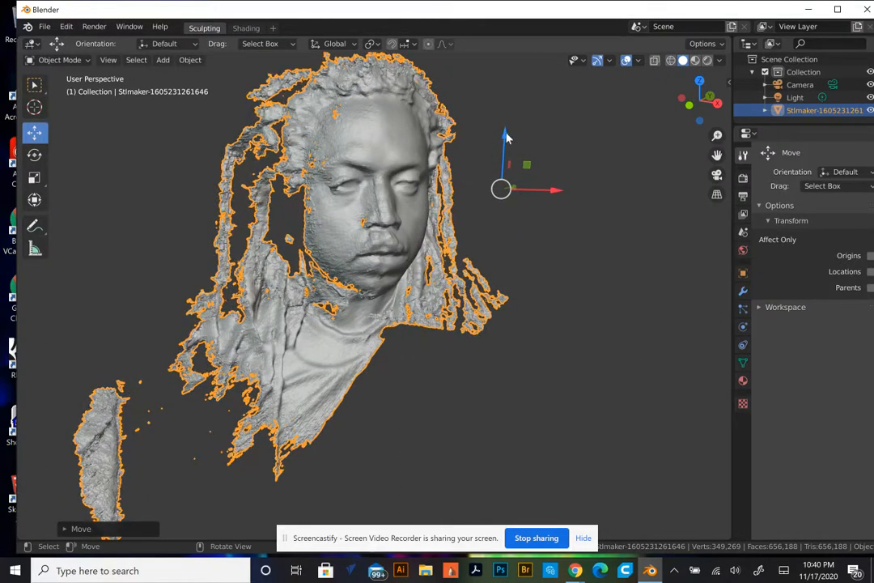
{"action": "left_click_drag", "start_coordinate": [503, 138], "coordinate": [513, 215]}
Switch the head mesh from Object Mode to Edit Mode with the face in close view.
{"action": "scroll", "coordinate": [513, 215], "scroll_direction": "up", "scroll_amount": 6}
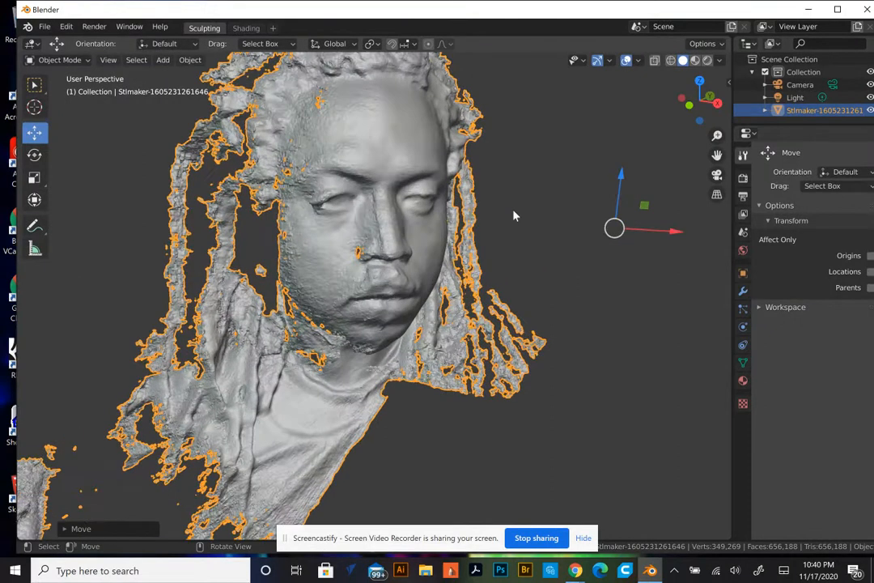
{"action": "scroll", "coordinate": [513, 215], "scroll_direction": "down", "scroll_amount": 6}
{"action": "scroll", "coordinate": [513, 216], "scroll_direction": "down", "scroll_amount": 3}
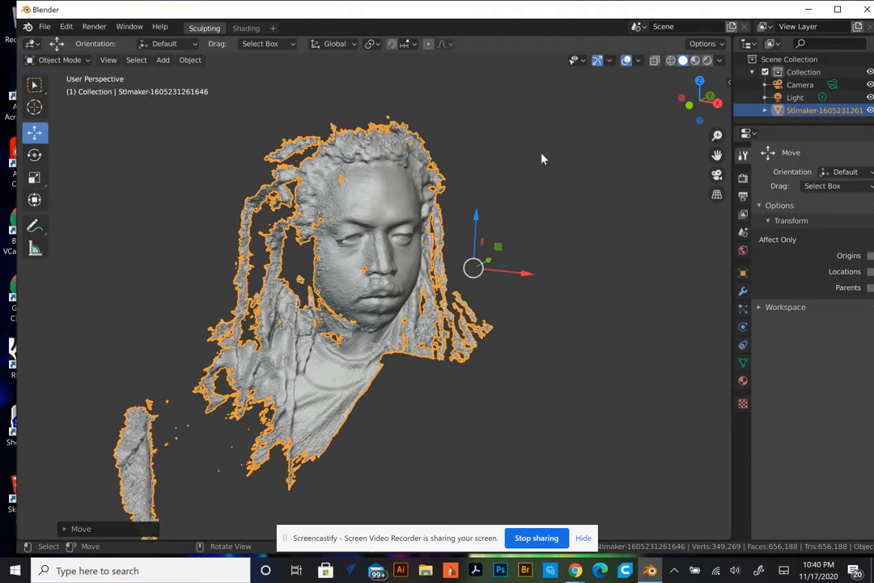
{"action": "scroll", "coordinate": [592, 259], "scroll_direction": "up", "scroll_amount": 6}
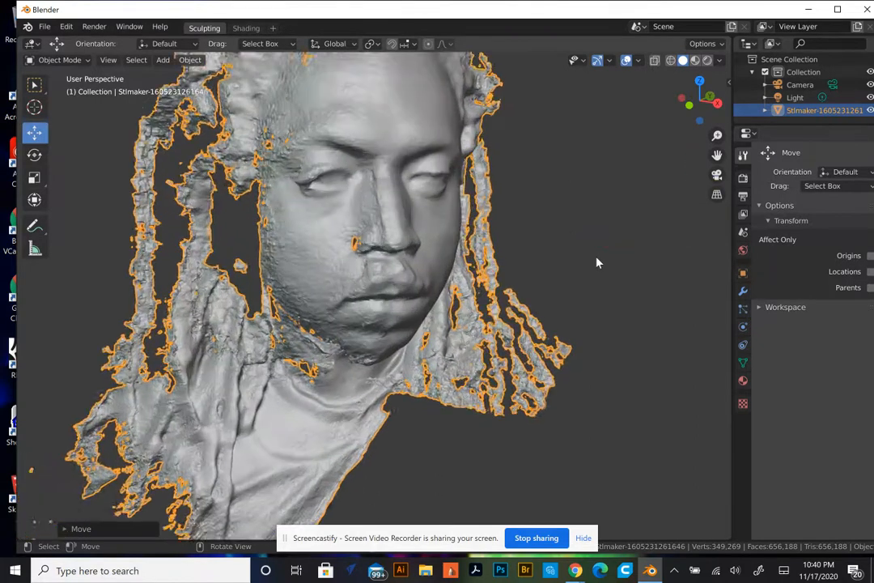
{"action": "scroll", "coordinate": [596, 261], "scroll_direction": "up", "scroll_amount": 2}
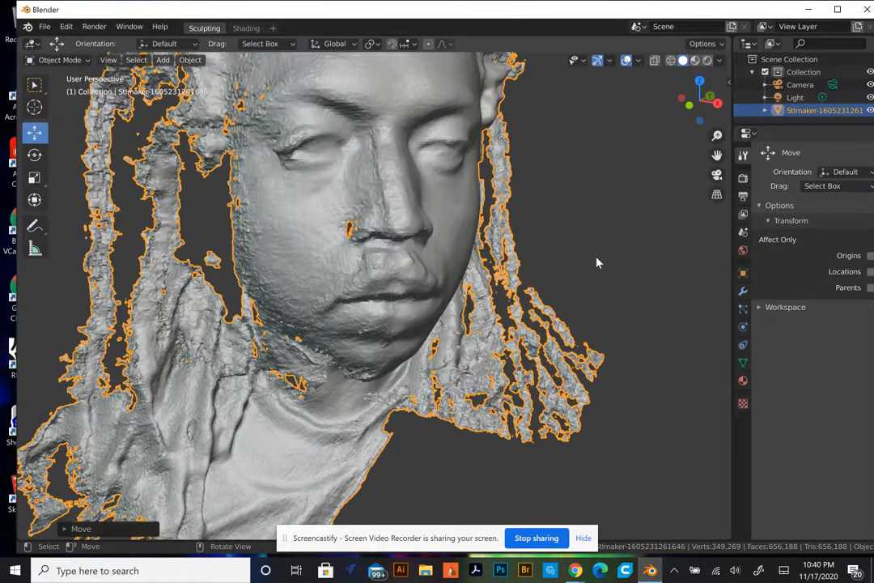
{"action": "scroll", "coordinate": [597, 262], "scroll_direction": "up", "scroll_amount": 2}
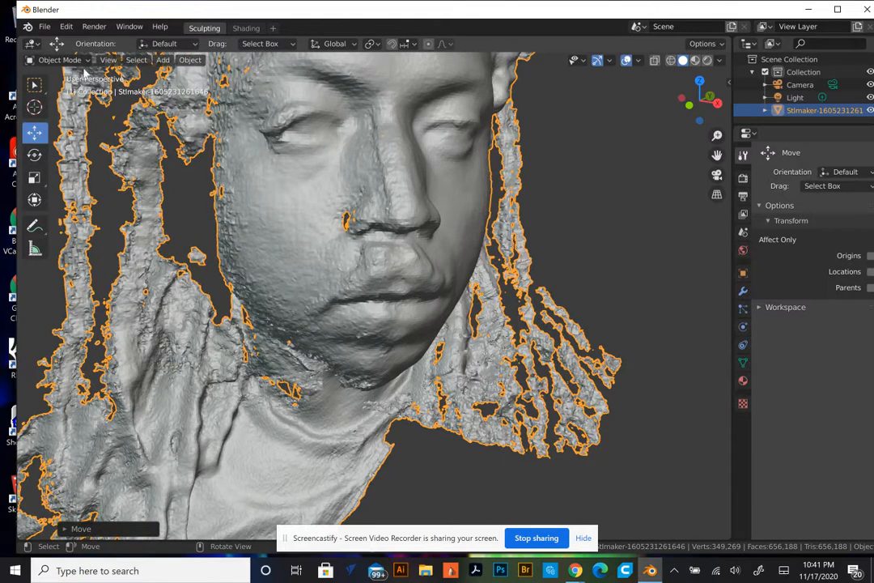
{"action": "left_click", "coordinate": [56, 59]}
{"action": "scroll", "coordinate": [327, 200], "scroll_direction": "up", "scroll_amount": 3}
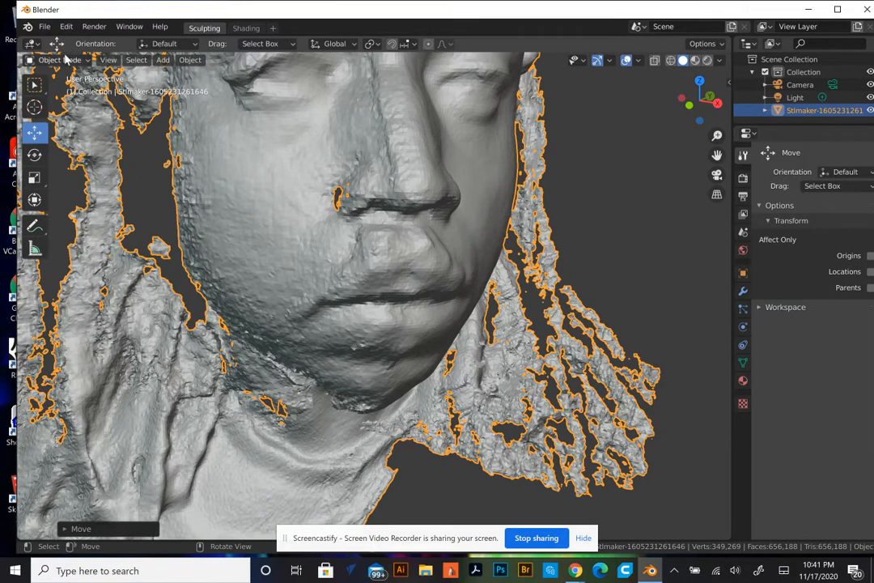
{"action": "left_click", "coordinate": [66, 61]}
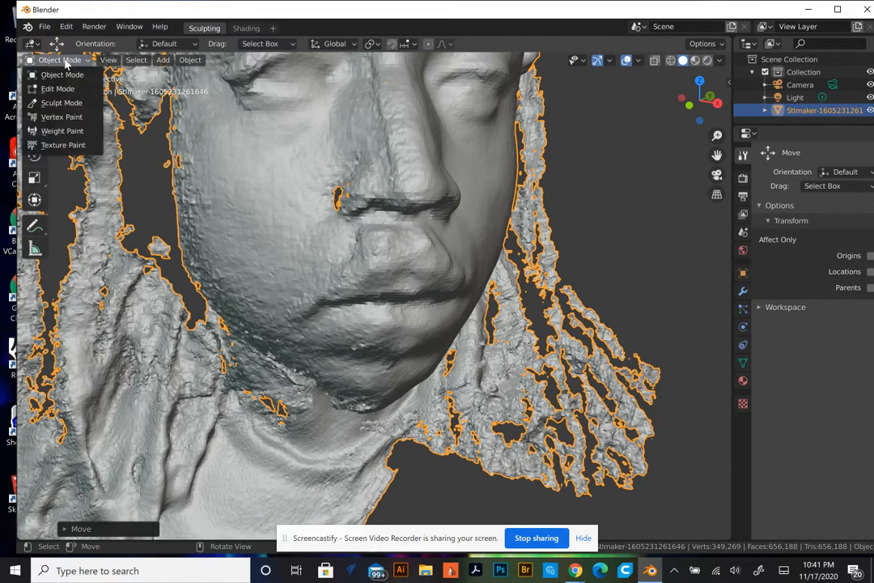
{"action": "left_click", "coordinate": [58, 89]}
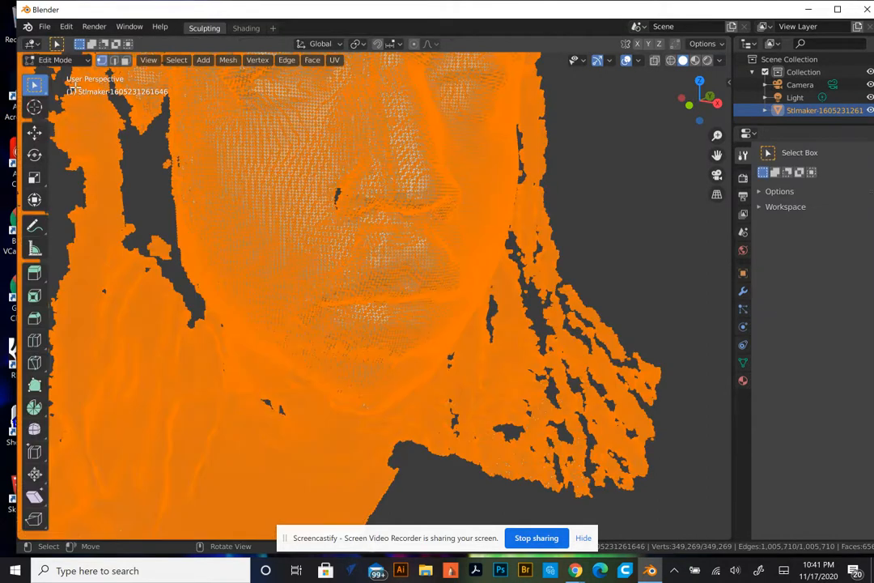
Clear the full vertex selection and box-select the vertices across the forehead, eyes and nose with Select Box.
{"action": "left_click", "coordinate": [74, 86]}
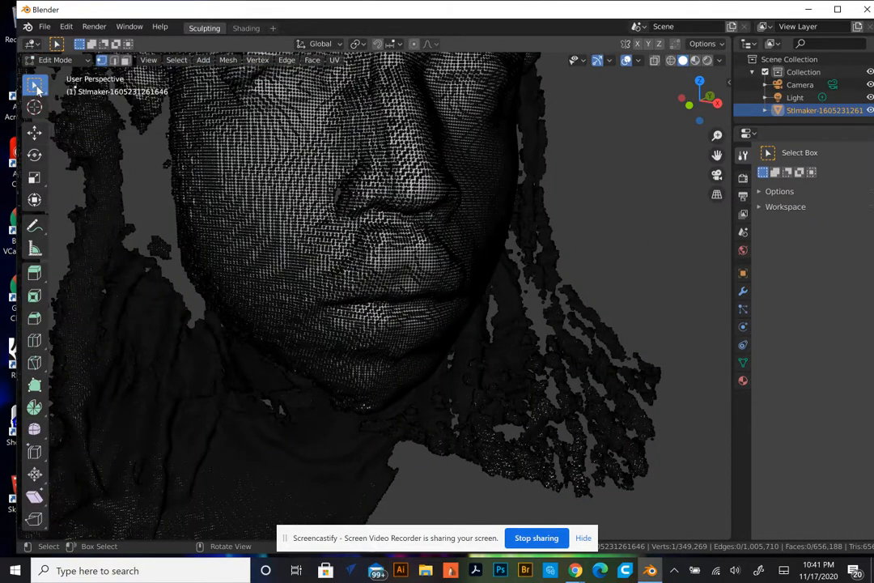
{"action": "right_click", "coordinate": [184, 119]}
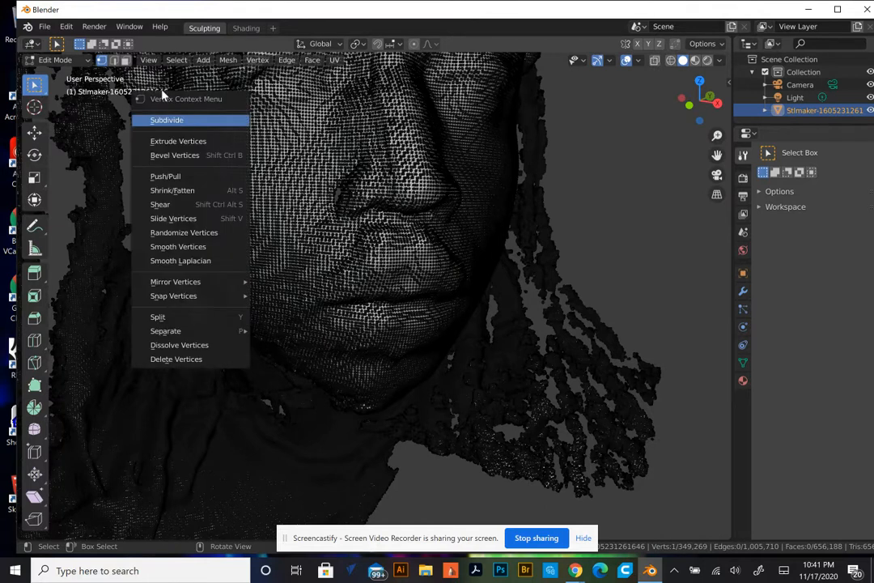
{"action": "scroll", "coordinate": [213, 119], "scroll_direction": "down", "scroll_amount": 3}
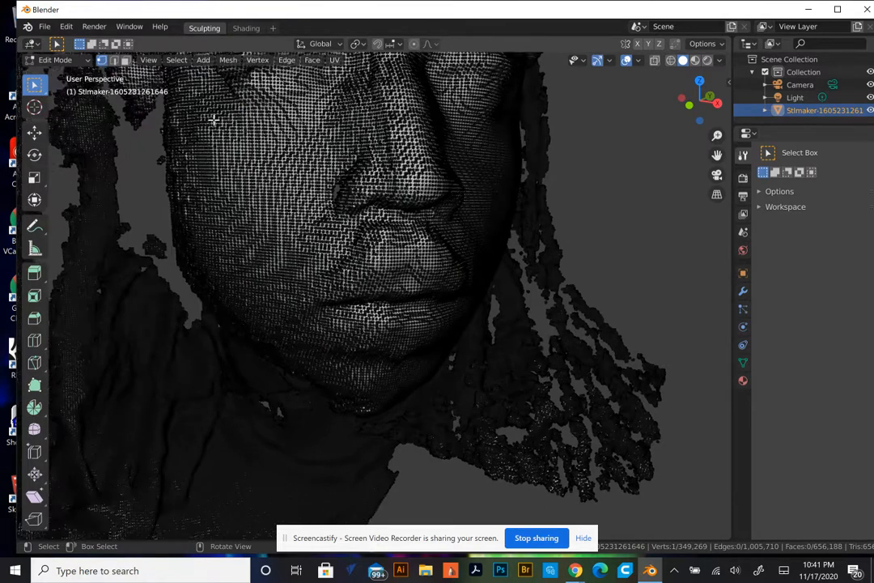
{"action": "scroll", "coordinate": [214, 120], "scroll_direction": "up", "scroll_amount": 2}
{"action": "scroll", "coordinate": [214, 120], "scroll_direction": "up", "scroll_amount": 4}
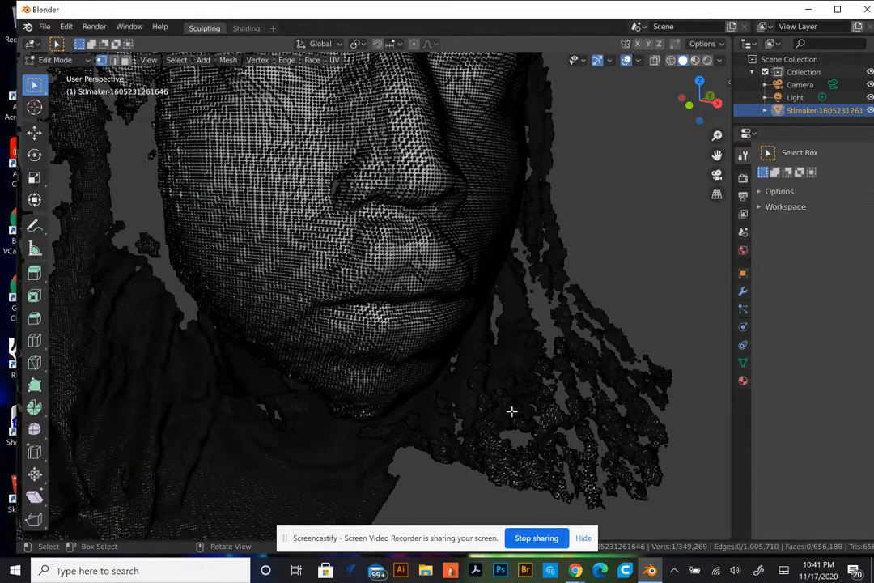
{"action": "middle_click_drag", "start_coordinate": [578, 189], "coordinate": [574, 213]}
{"action": "middle_click_drag", "start_coordinate": [601, 198], "coordinate": [421, 114]}
{"action": "right_click", "coordinate": [423, 115]}
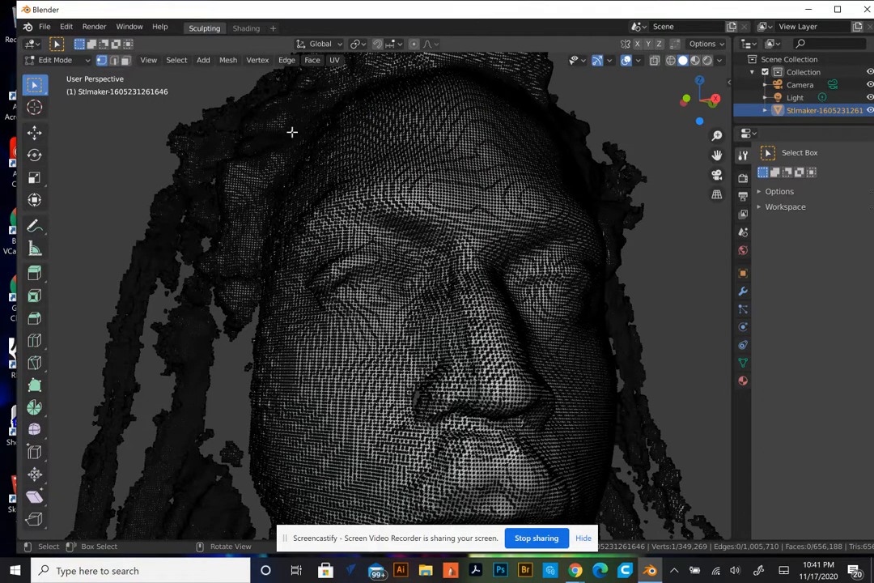
{"action": "left_click", "coordinate": [34, 106]}
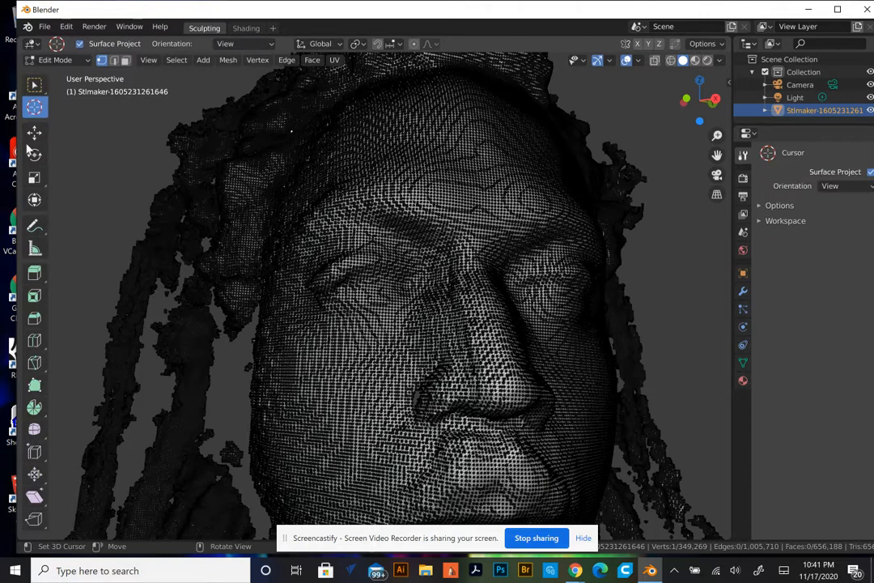
{"action": "left_click", "coordinate": [34, 85]}
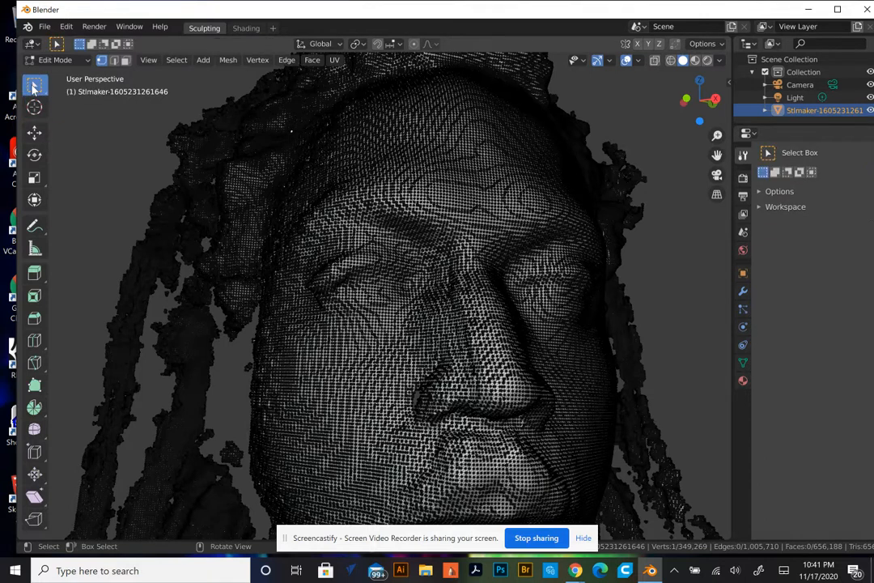
{"action": "left_click", "coordinate": [34, 87]}
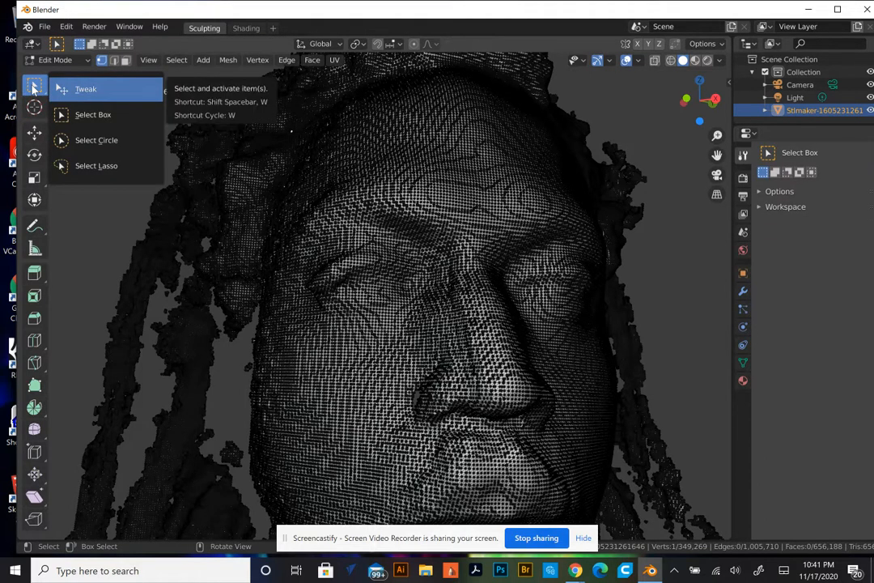
{"action": "left_click", "coordinate": [124, 120]}
{"action": "left_click_drag", "start_coordinate": [101, 113], "coordinate": [691, 421]}
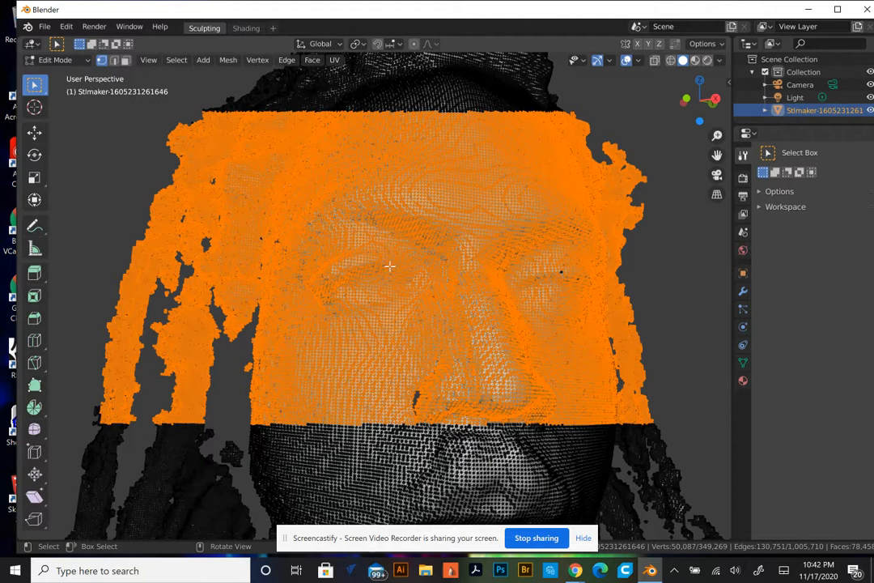
Replace the partial selection by selecting all vertices of the head mesh.
{"action": "left_click", "coordinate": [178, 63]}
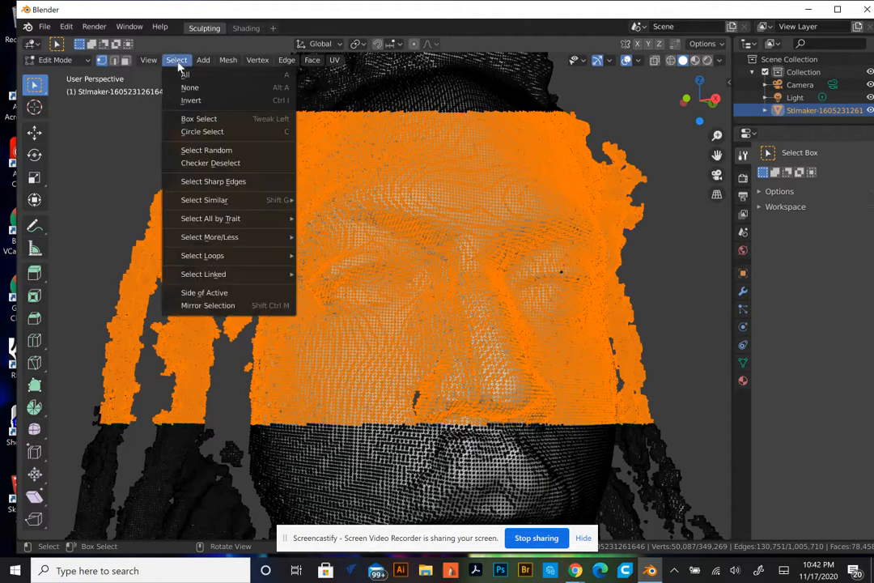
{"action": "left_click", "coordinate": [183, 75]}
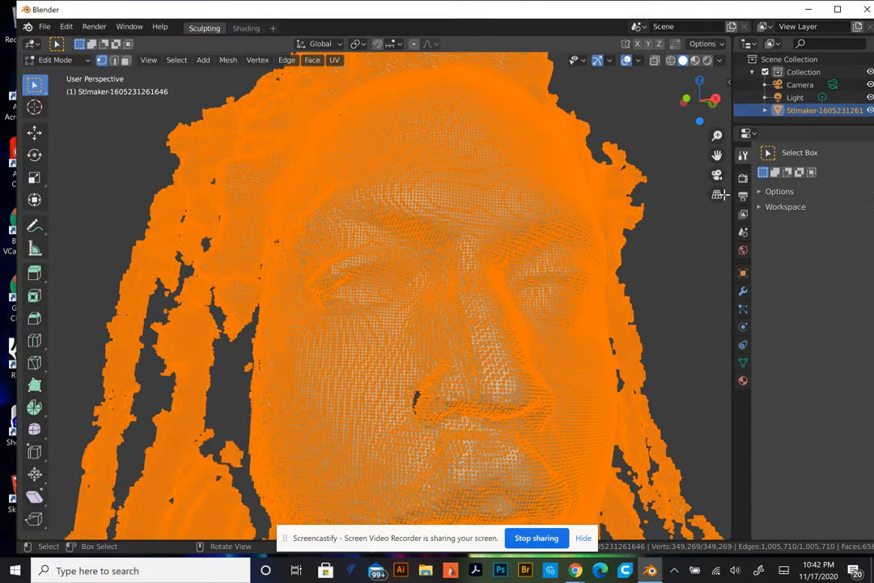
{"action": "mouse_move", "coordinate": [654, 271]}
{"action": "middle_mouse_down"}
{"action": "mouse_move", "coordinate": [681, 329]}
{"action": "mouse_move", "coordinate": [668, 279]}
{"action": "middle_mouse_up"}
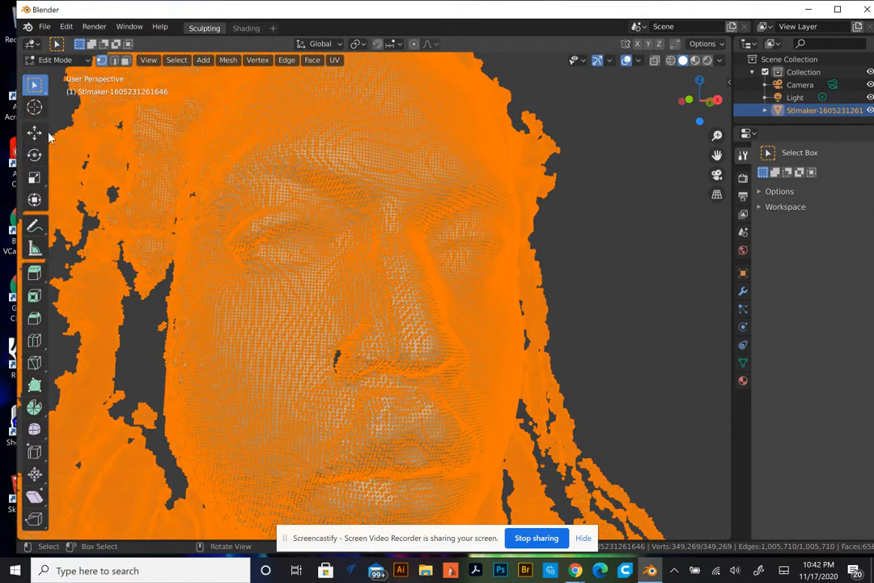
Switch the head mesh from Edit Mode to Sculpt Mode.
{"action": "left_click", "coordinate": [149, 60]}
{"action": "left_click", "coordinate": [228, 60]}
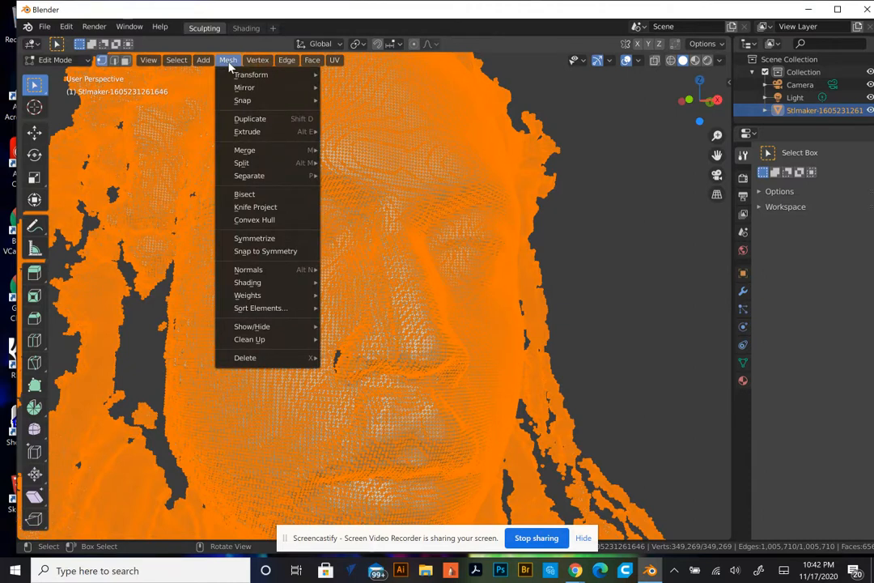
{"action": "left_click", "coordinate": [230, 65]}
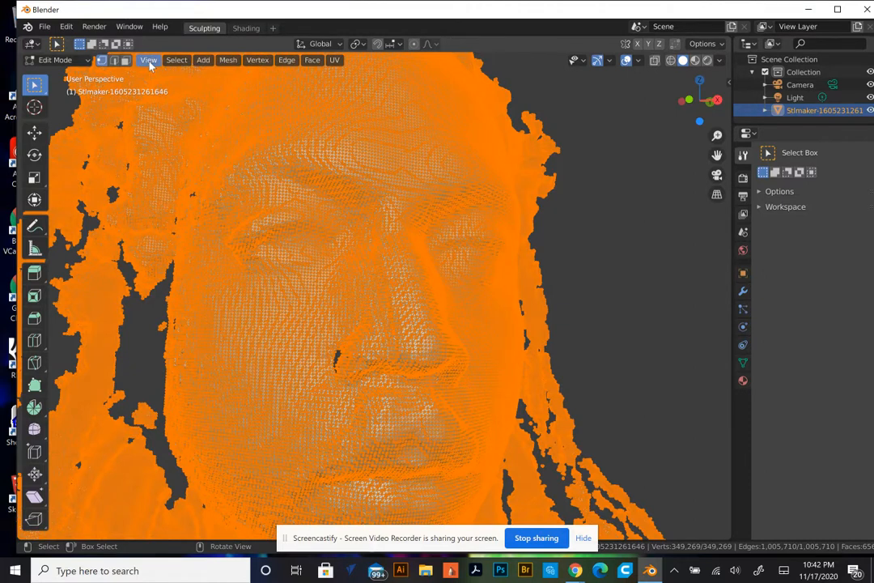
{"action": "left_click", "coordinate": [75, 61]}
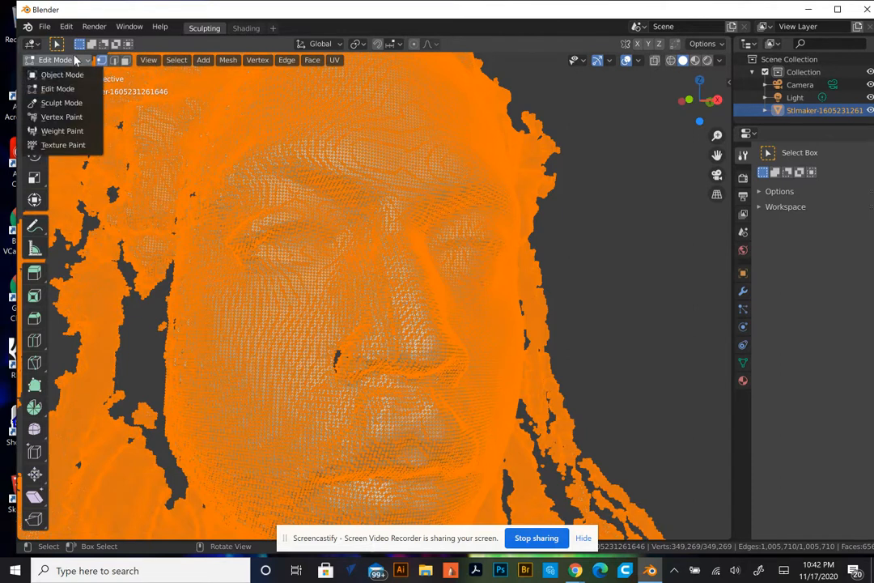
{"action": "left_click", "coordinate": [81, 105]}
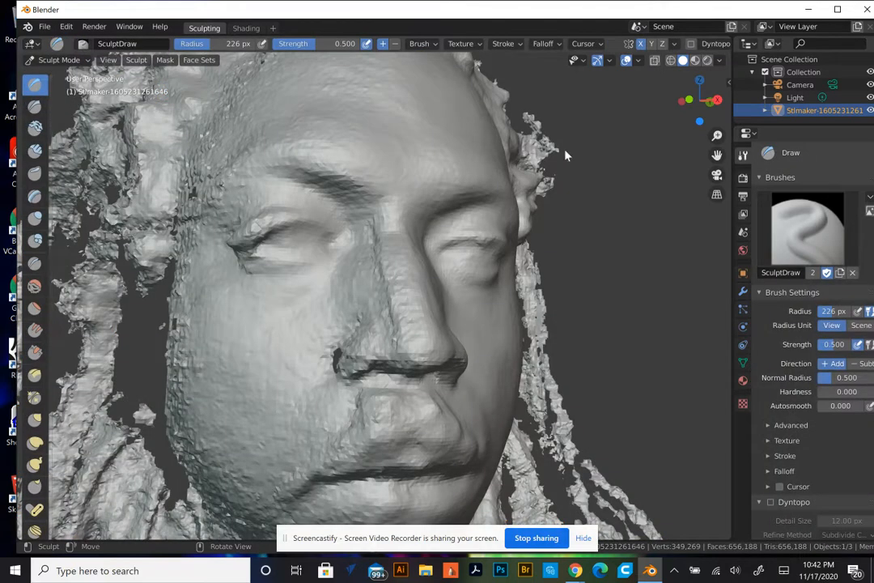
Try the clay_muddy.exr MatCap for the viewport shading, and settle on the red clay MatCap.
{"action": "left_click", "coordinate": [720, 61]}
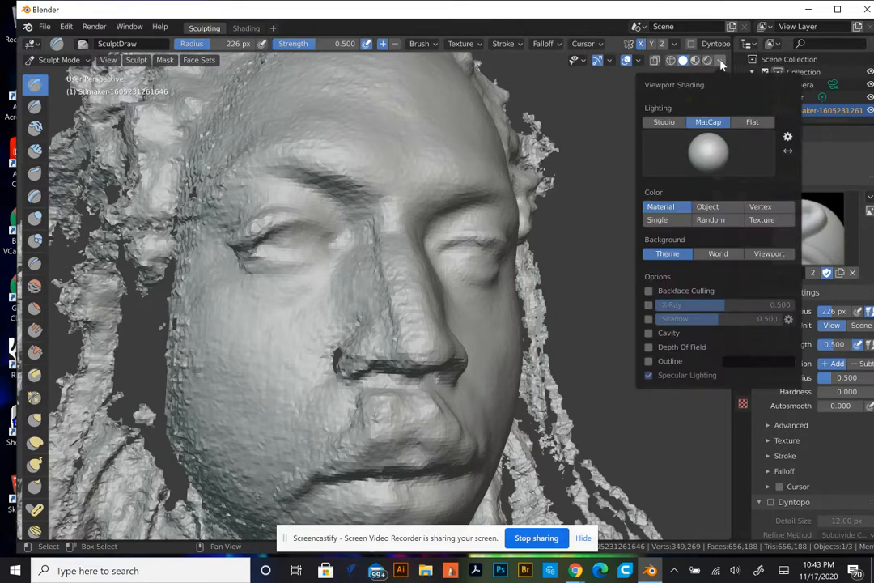
{"action": "left_click", "coordinate": [712, 151]}
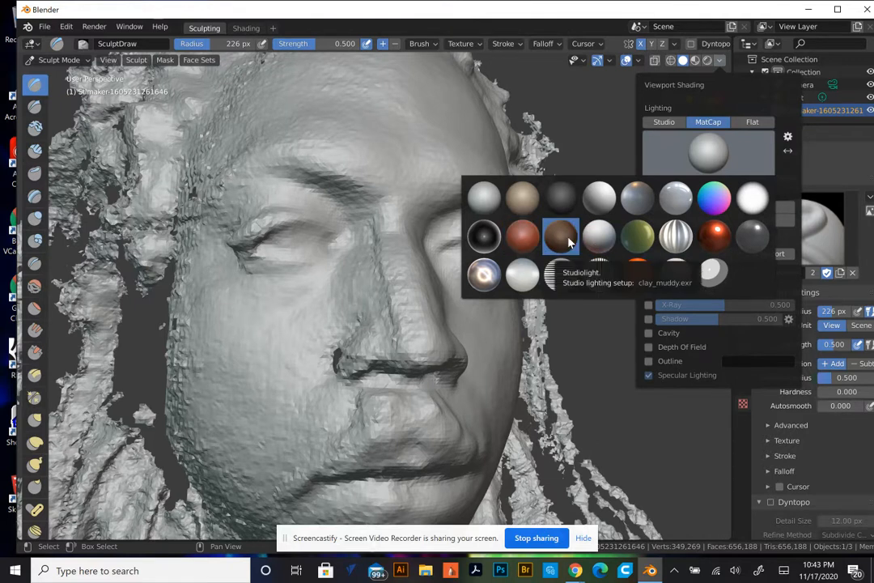
{"action": "left_click", "coordinate": [570, 241]}
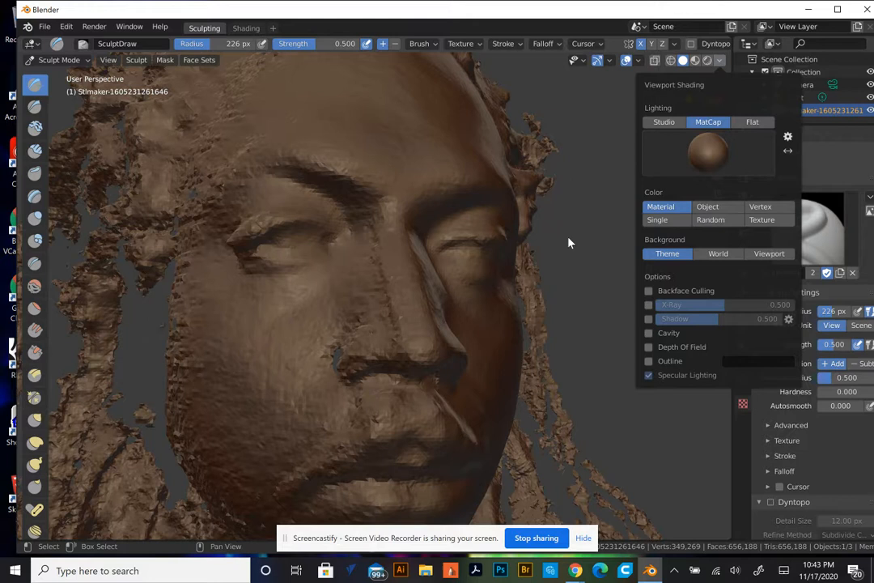
{"action": "left_click", "coordinate": [719, 148]}
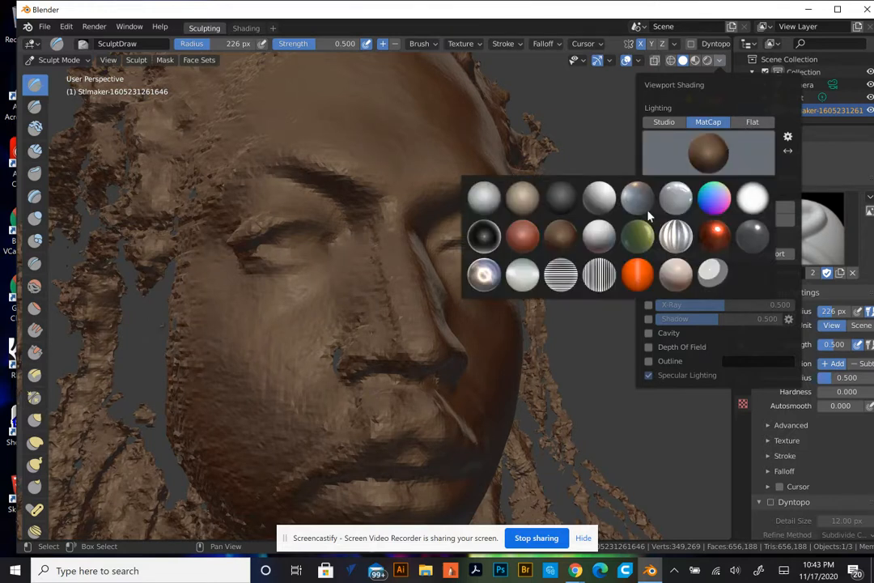
{"action": "left_click", "coordinate": [527, 239]}
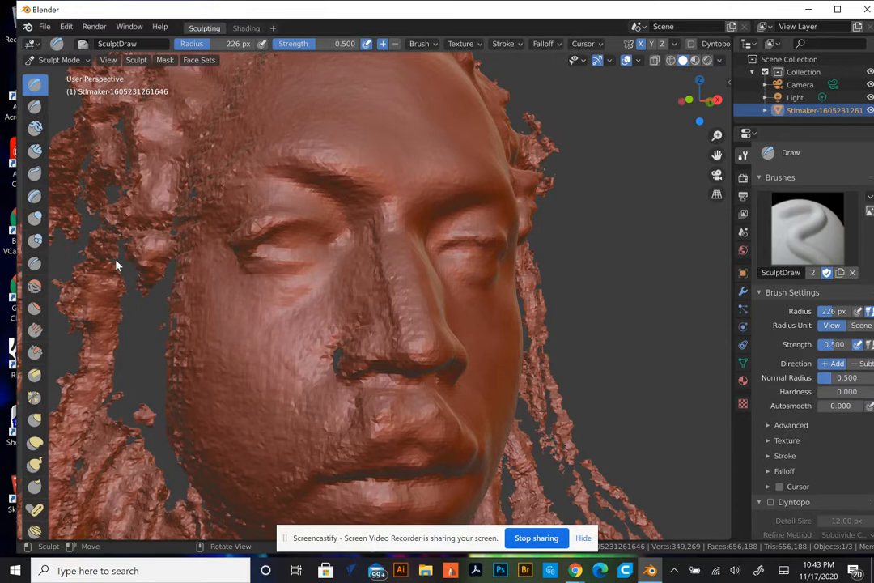
{"action": "left_click_drag", "start_coordinate": [702, 98], "coordinate": [687, 114]}
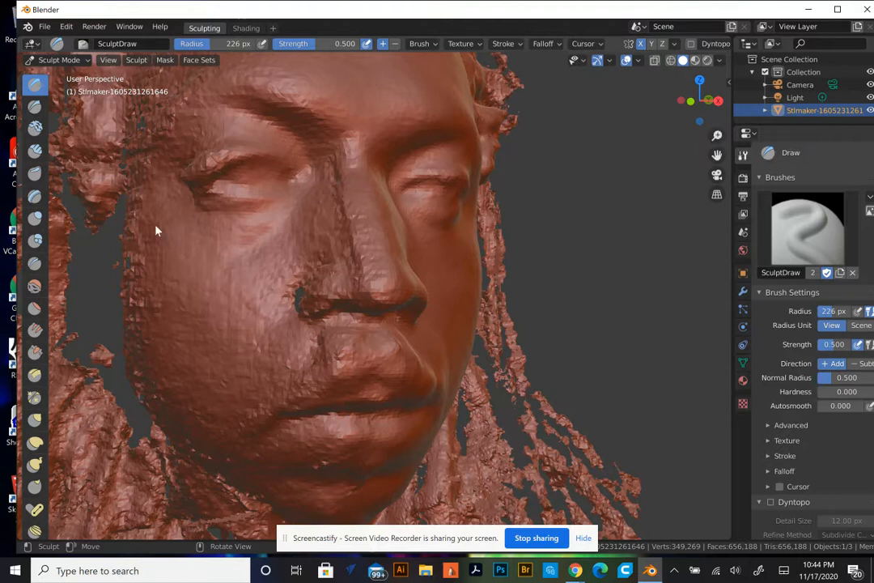
Return the head mesh to Object Mode and scale it up uniformly by a factor of about 24.
{"action": "left_click", "coordinate": [55, 60]}
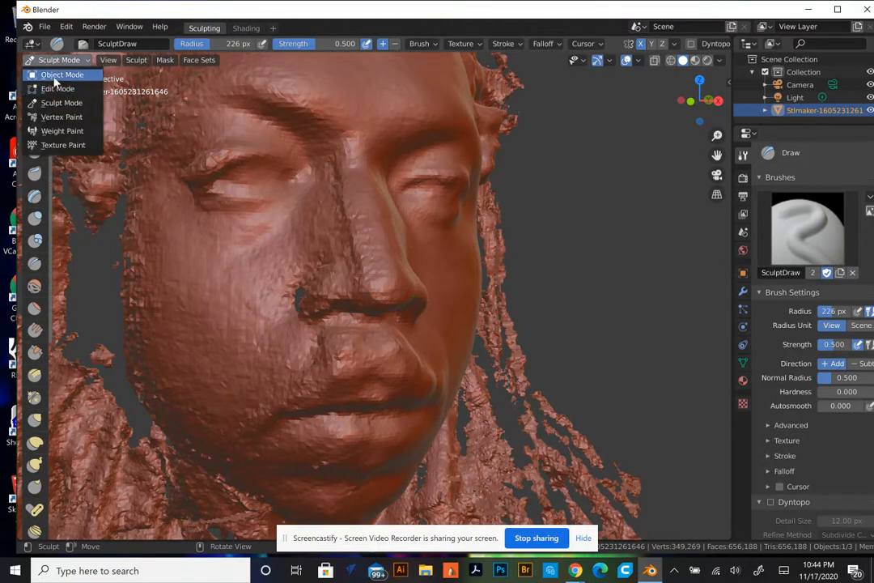
{"action": "left_click", "coordinate": [57, 75]}
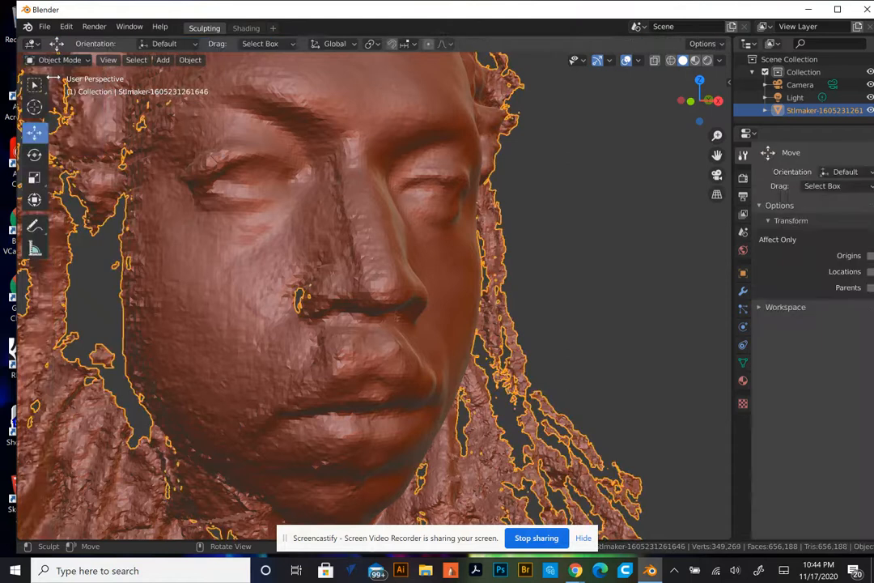
{"action": "left_click", "coordinate": [36, 179]}
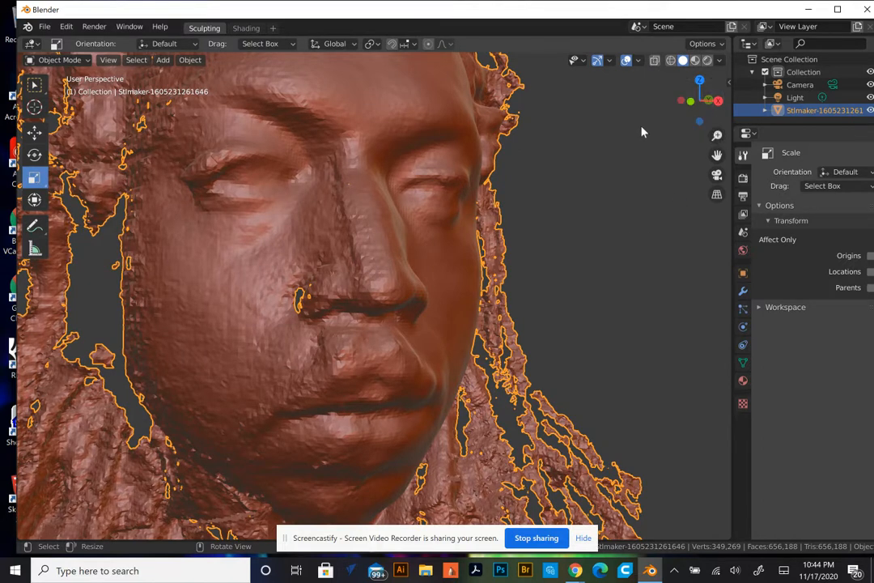
{"action": "mouse_move", "coordinate": [642, 132]}
{"action": "middle_mouse_down"}
{"action": "mouse_move", "coordinate": [637, 170]}
{"action": "mouse_move", "coordinate": [658, 111]}
{"action": "mouse_move", "coordinate": [652, 120]}
{"action": "mouse_move", "coordinate": [538, 99]}
{"action": "middle_mouse_up"}
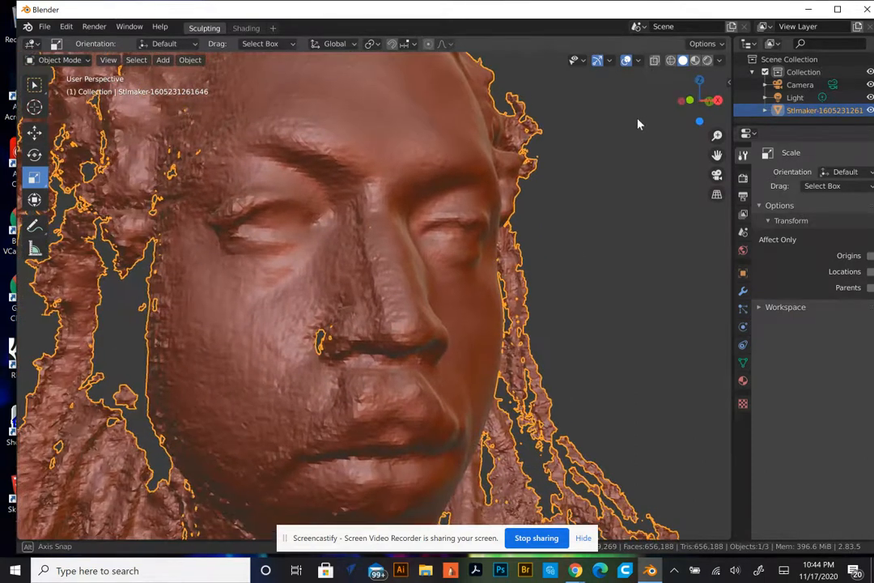
{"action": "left_click", "coordinate": [57, 60]}
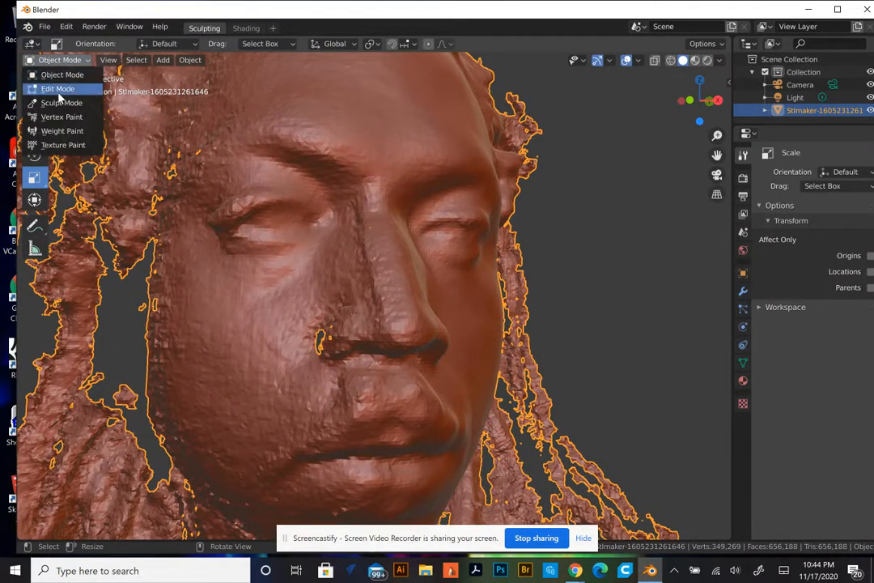
{"action": "left_click", "coordinate": [70, 75]}
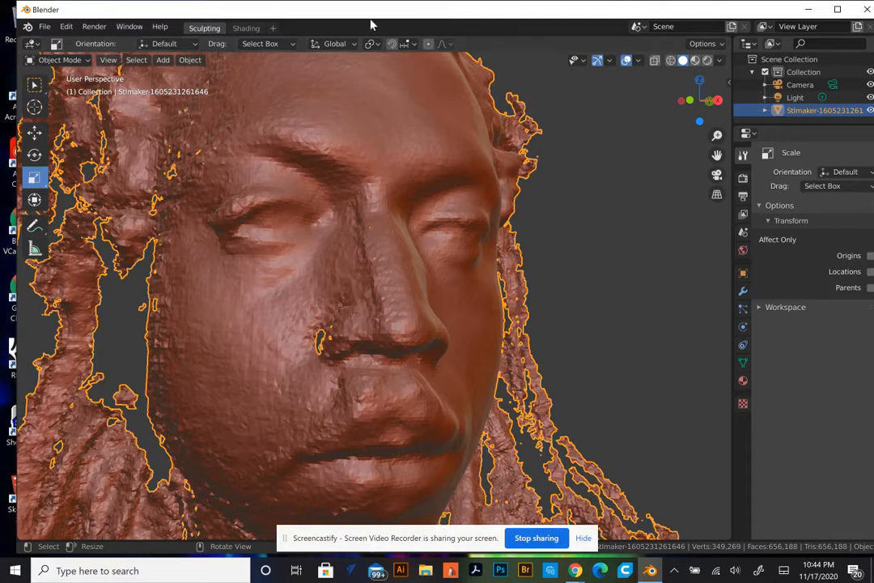
{"action": "key", "text": "ctrl"}
{"action": "scroll", "coordinate": [662, 277], "scroll_direction": "down", "scroll_amount": 6}
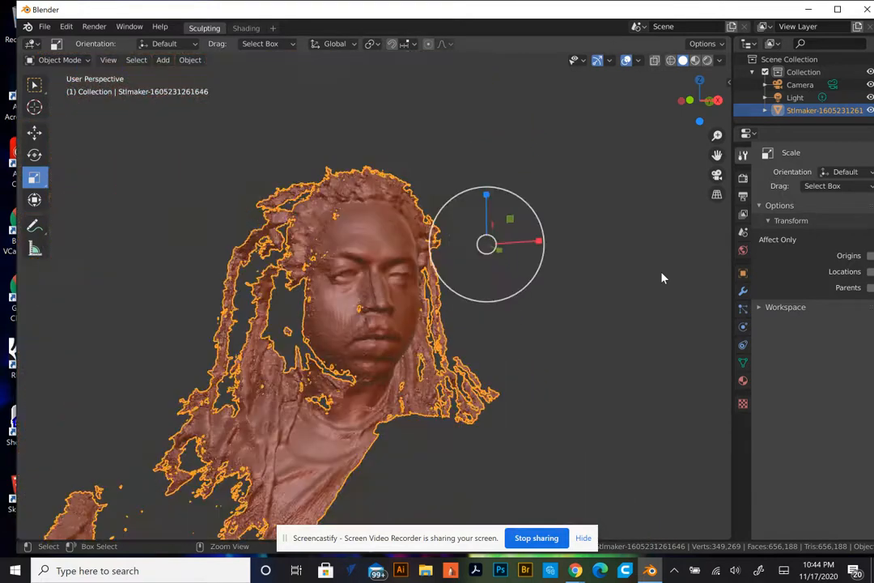
{"action": "scroll", "coordinate": [662, 278], "scroll_direction": "down", "scroll_amount": 2}
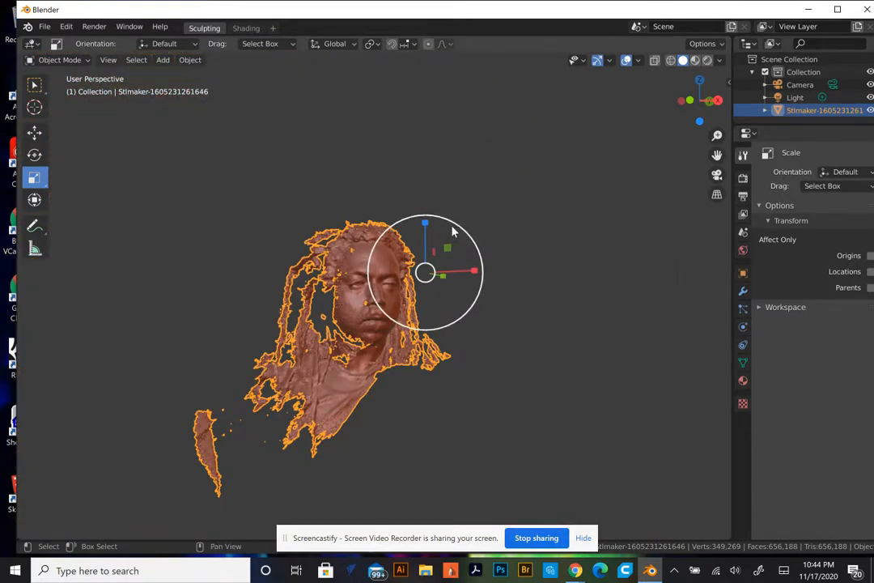
{"action": "left_click_drag", "start_coordinate": [458, 230], "coordinate": [599, 121]}
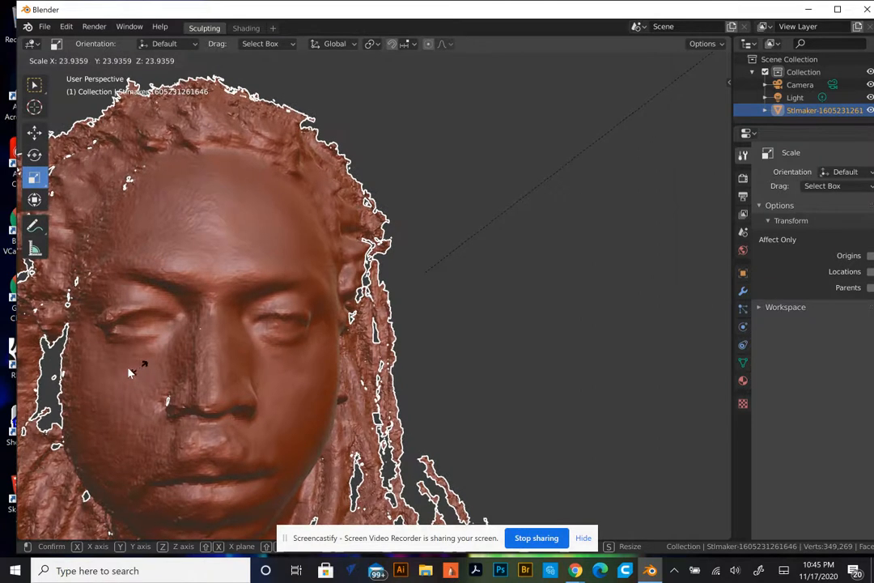
{"action": "left_click", "coordinate": [123, 369]}
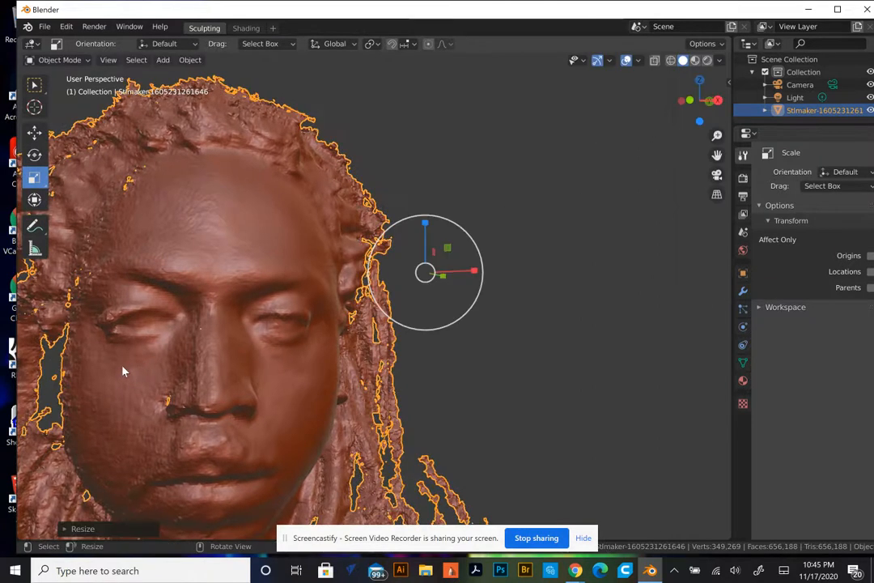
Shift the enlarged head mesh horizontally with the Move tool.
{"action": "left_click", "coordinate": [34, 132]}
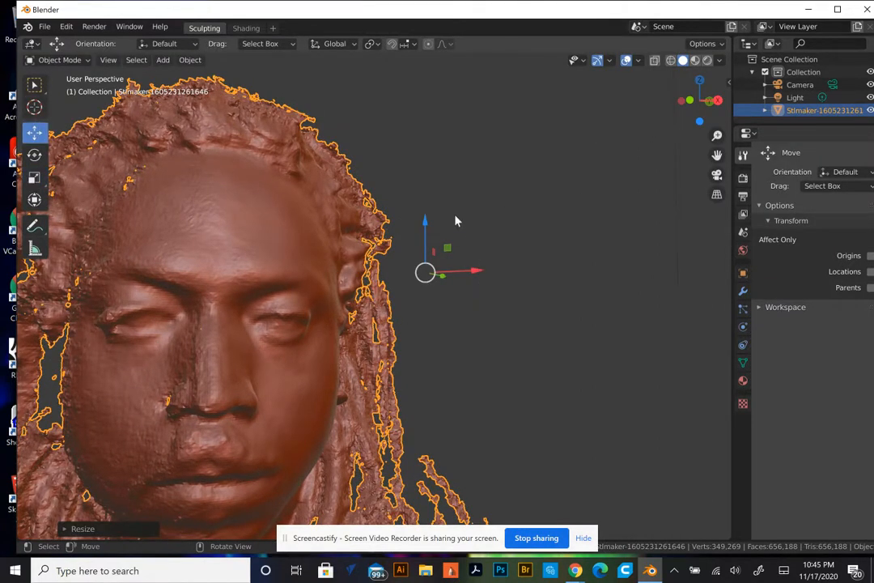
{"action": "left_click_drag", "start_coordinate": [475, 270], "coordinate": [13, 238]}
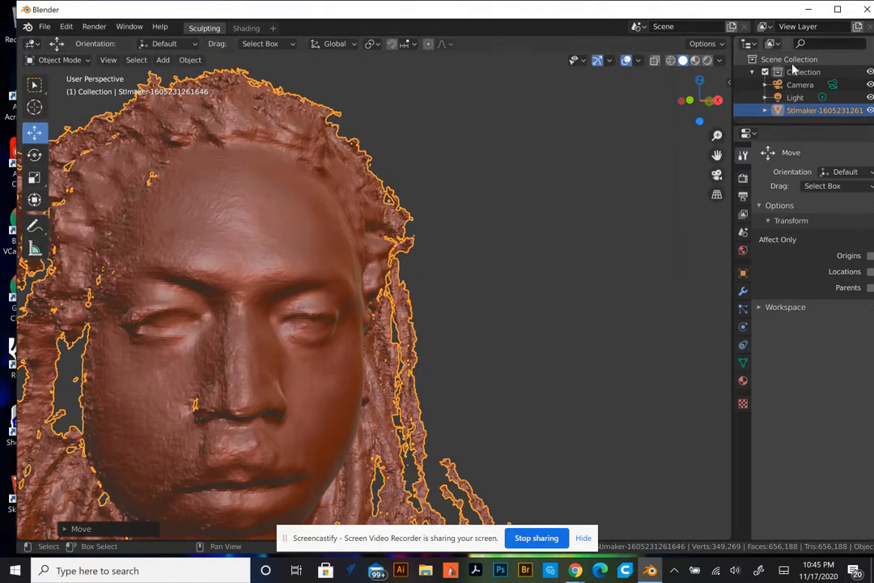
{"action": "left_click_drag", "start_coordinate": [713, 104], "coordinate": [725, 116]}
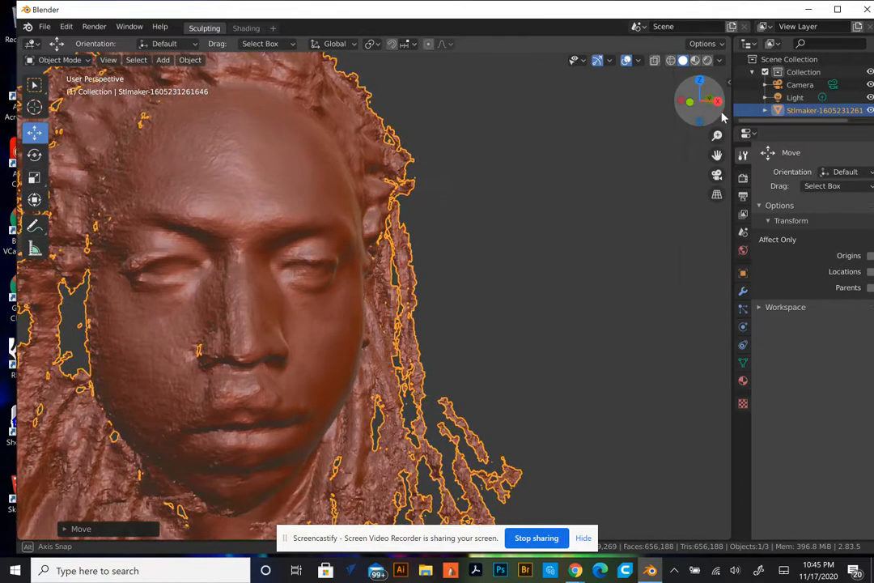
{"action": "scroll", "coordinate": [271, 333], "scroll_direction": "up", "scroll_amount": 2}
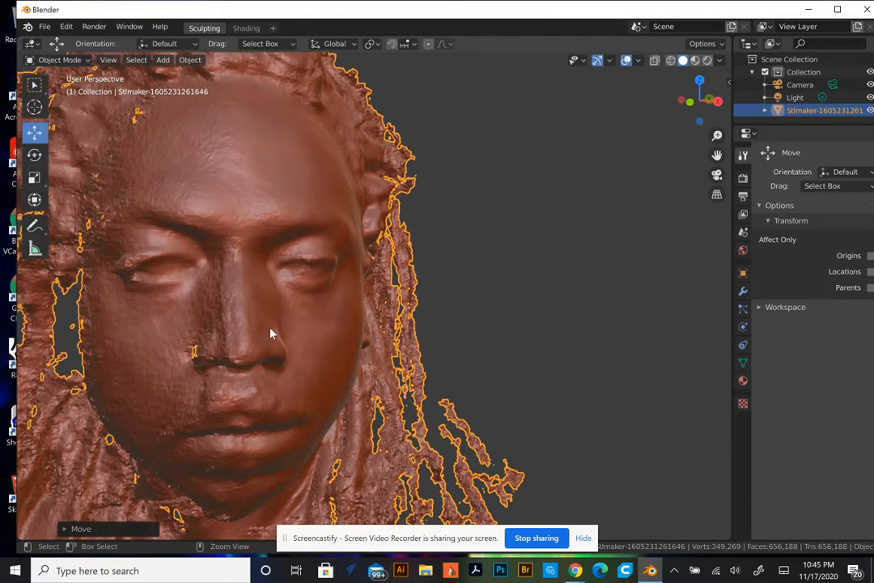
{"action": "scroll", "coordinate": [271, 332], "scroll_direction": "up", "scroll_amount": 1}
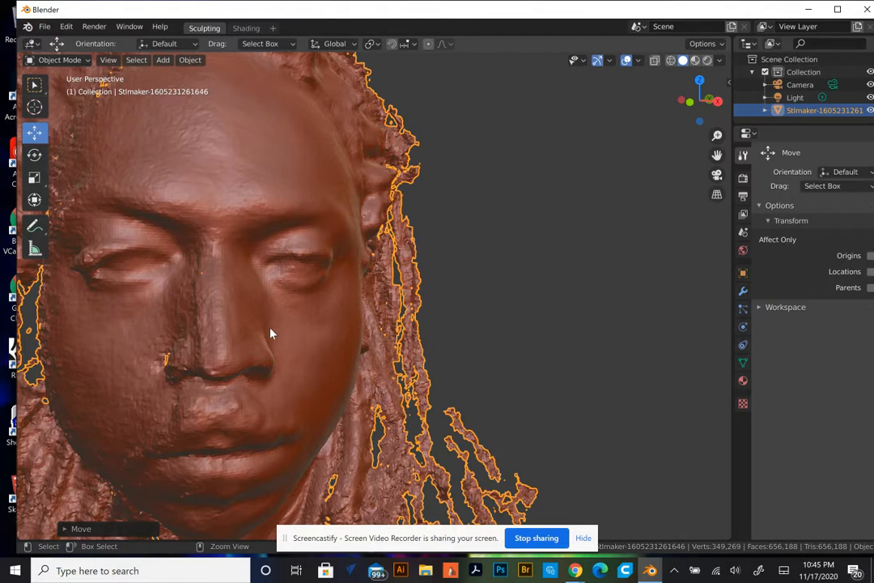
{"action": "scroll", "coordinate": [271, 329], "scroll_direction": "left", "scroll_amount": 1}
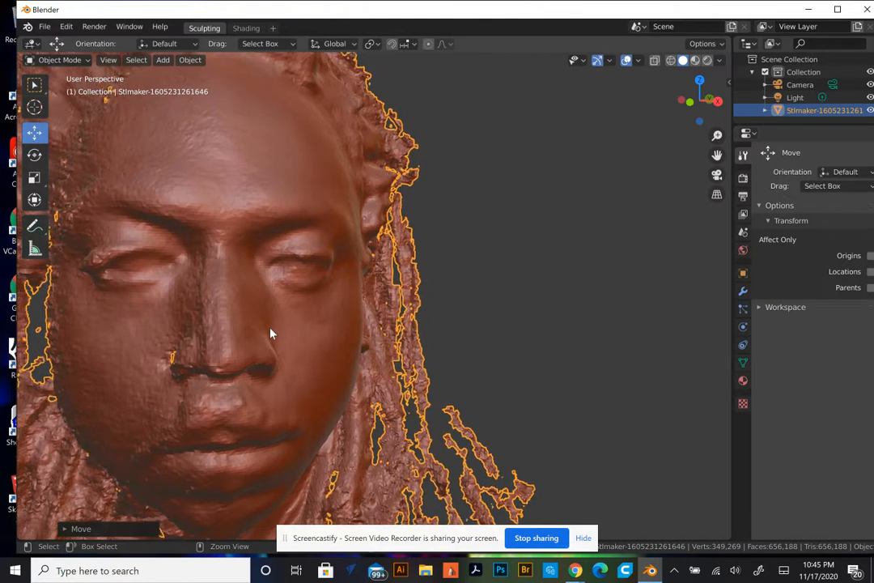
{"action": "scroll", "coordinate": [271, 333], "scroll_direction": "down", "scroll_amount": 6}
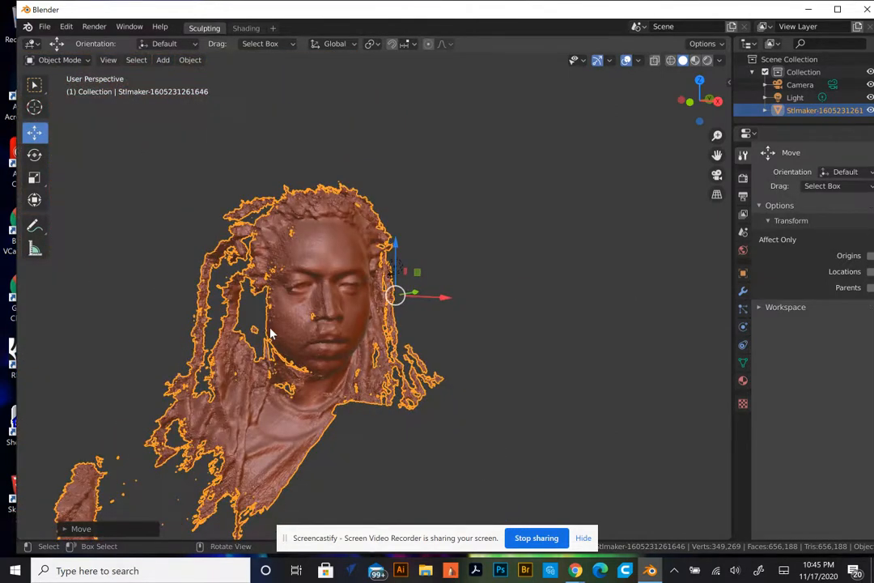
Move the head mesh along the Y axis toward the viewer and bring the eyes and nose into close view.
{"action": "left_click_drag", "start_coordinate": [414, 293], "coordinate": [551, 305]}
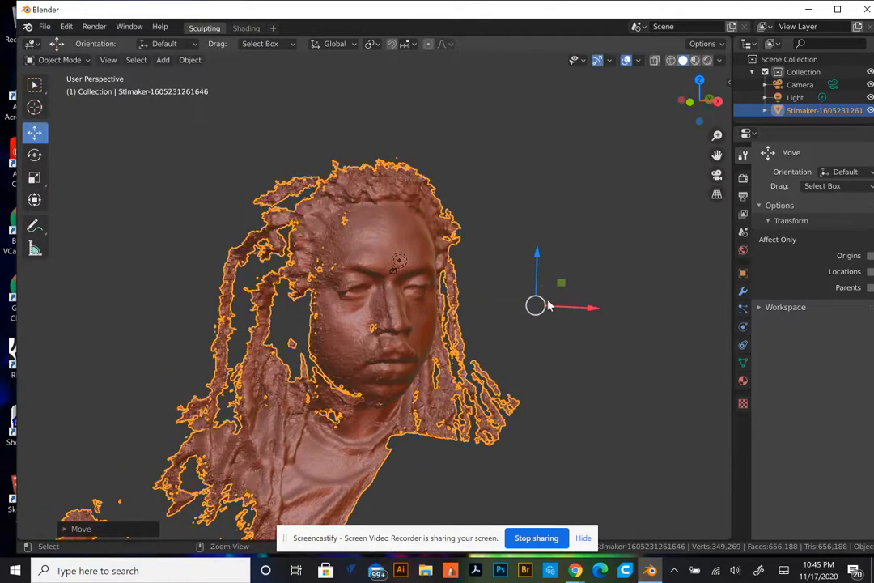
{"action": "scroll", "coordinate": [548, 305], "scroll_direction": "up", "scroll_amount": 5}
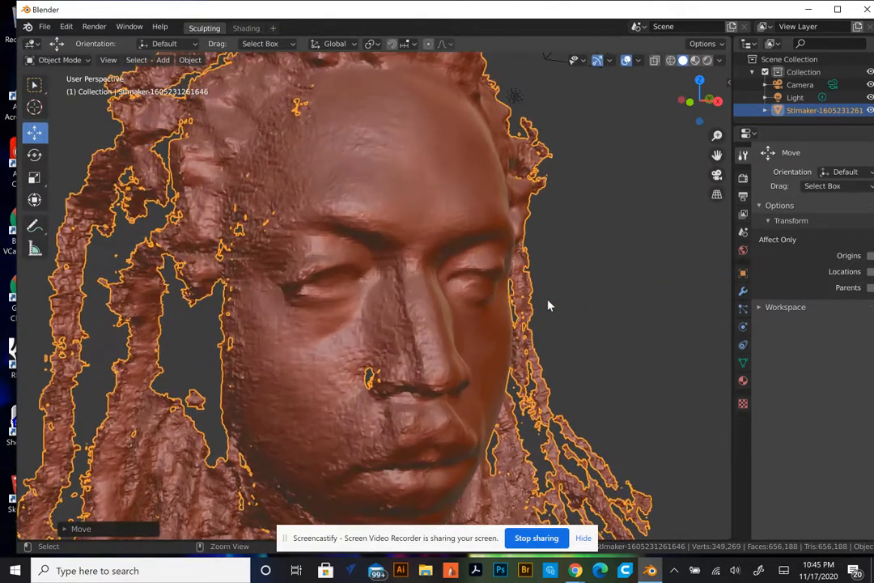
{"action": "scroll", "coordinate": [548, 305], "scroll_direction": "up", "scroll_amount": 2}
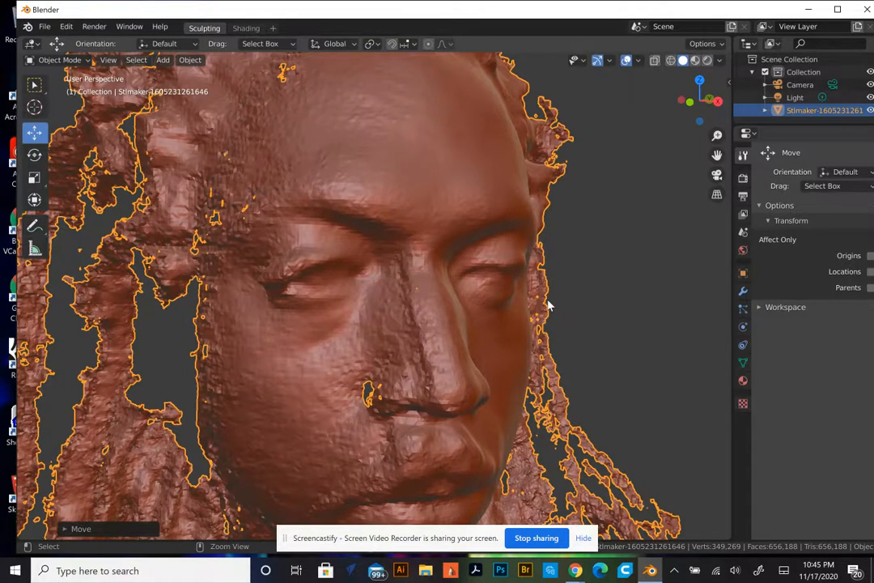
{"action": "scroll", "coordinate": [548, 306], "scroll_direction": "up", "scroll_amount": 4}
{"action": "scroll", "coordinate": [549, 306], "scroll_direction": "up", "scroll_amount": 2}
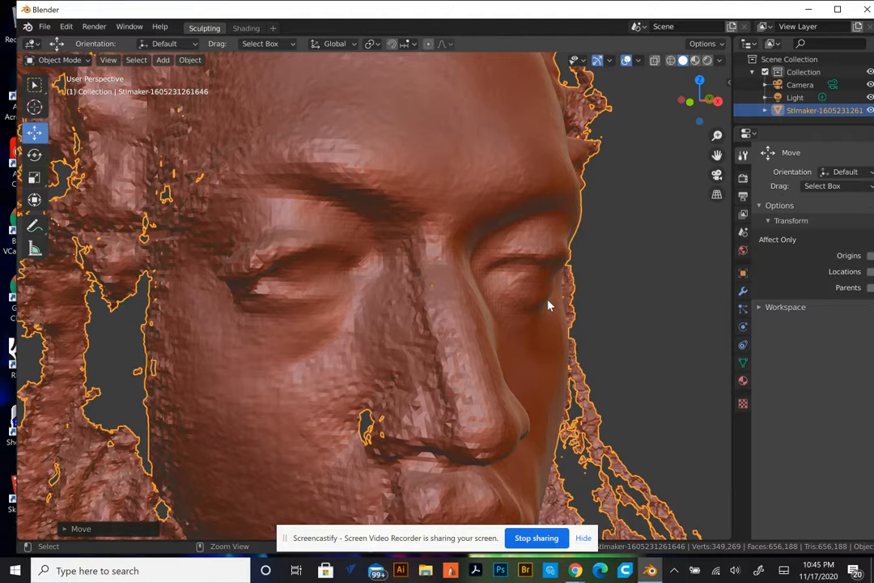
Put the head mesh in Sculpt Mode and settle on a Draw brush radius of 116 px after trying 50 px.
{"action": "left_click", "coordinate": [32, 61]}
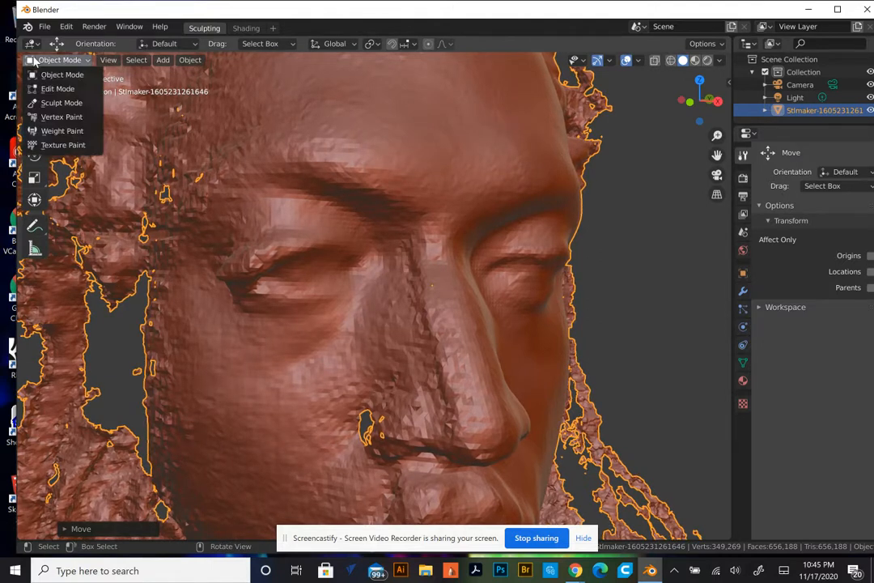
{"action": "left_click", "coordinate": [60, 103]}
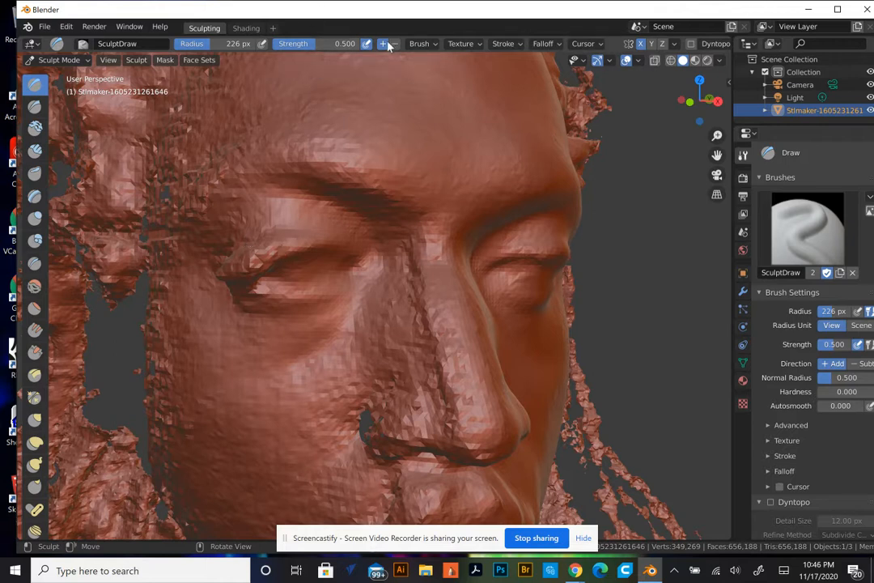
{"action": "left_click", "coordinate": [208, 49]}
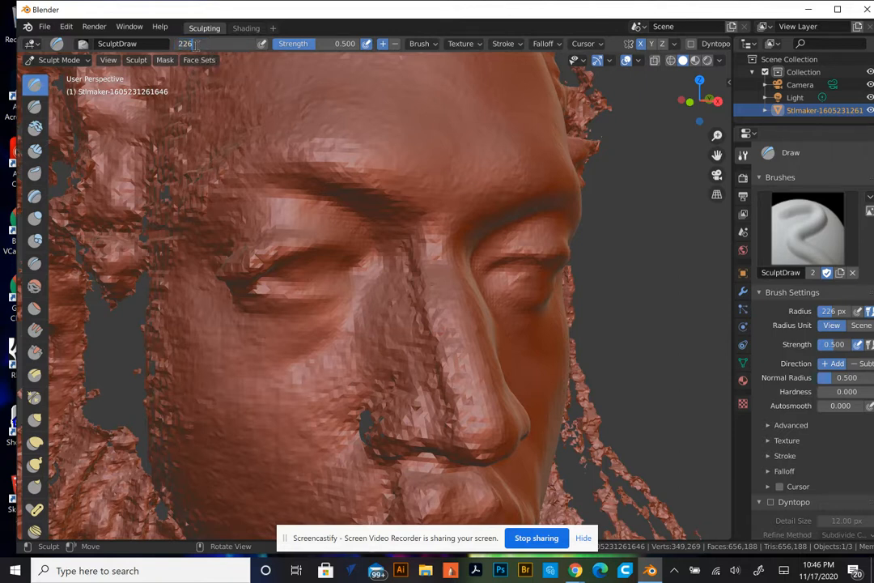
{"action": "type", "text": "50"}
{"action": "key", "text": "Return"}
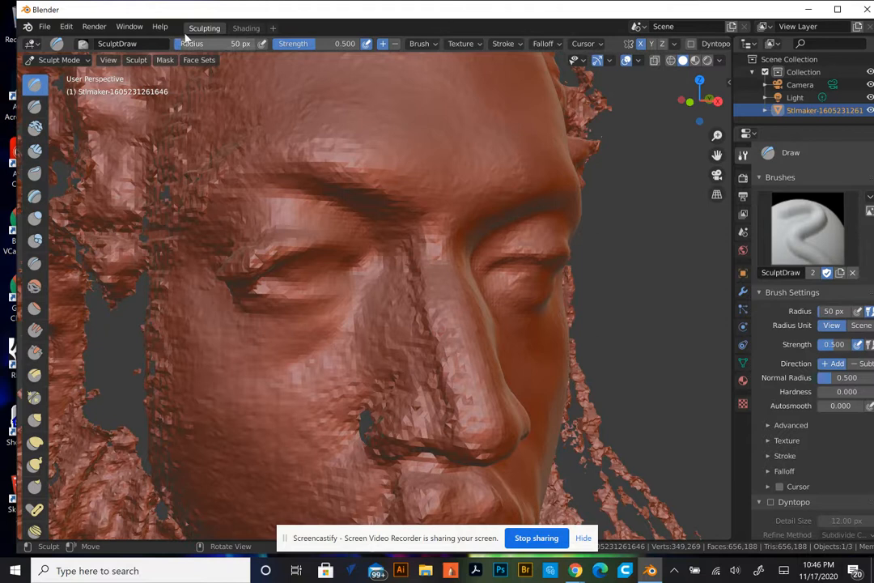
{"action": "left_click_drag", "start_coordinate": [180, 48], "coordinate": [204, 47]}
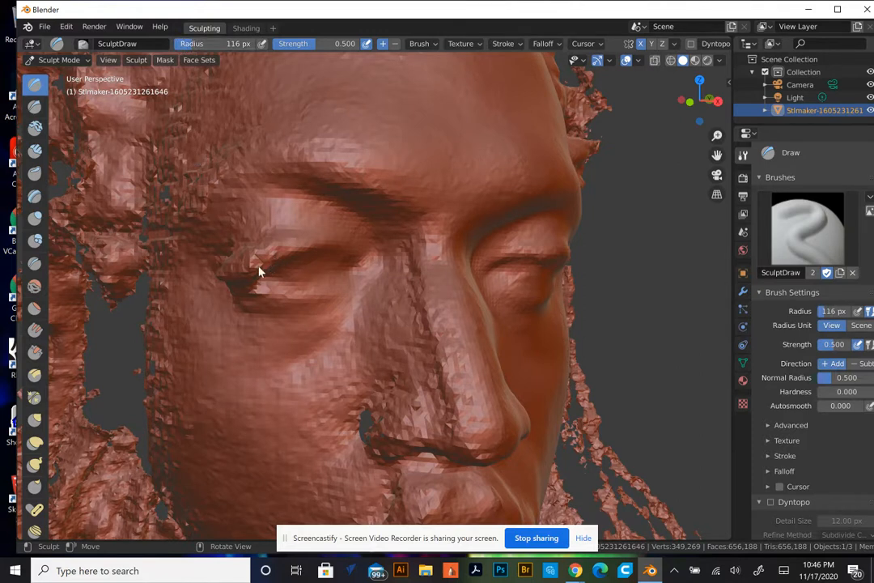
Carve into the upper eyelid and outer eye corner with the Draw brush set to subtract.
{"action": "left_click", "coordinate": [396, 45]}
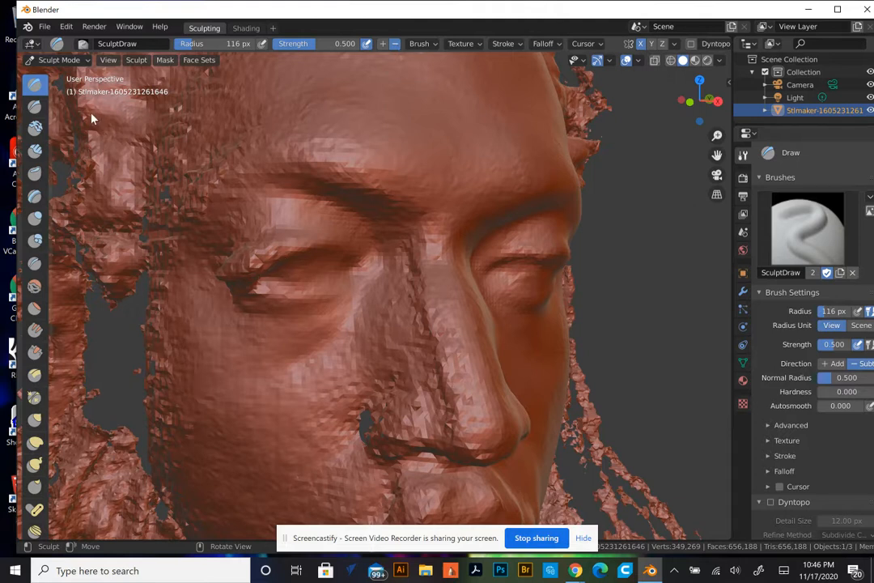
{"action": "mouse_move", "coordinate": [249, 270]}
{"action": "left_mouse_down"}
{"action": "mouse_move", "coordinate": [261, 263]}
{"action": "mouse_move", "coordinate": [255, 254]}
{"action": "mouse_move", "coordinate": [220, 275]}
{"action": "mouse_move", "coordinate": [234, 295]}
{"action": "mouse_move", "coordinate": [259, 269]}
{"action": "mouse_move", "coordinate": [270, 276]}
{"action": "mouse_move", "coordinate": [244, 286]}
{"action": "mouse_move", "coordinate": [233, 280]}
{"action": "mouse_move", "coordinate": [230, 267]}
{"action": "mouse_move", "coordinate": [257, 239]}
{"action": "left_mouse_up"}
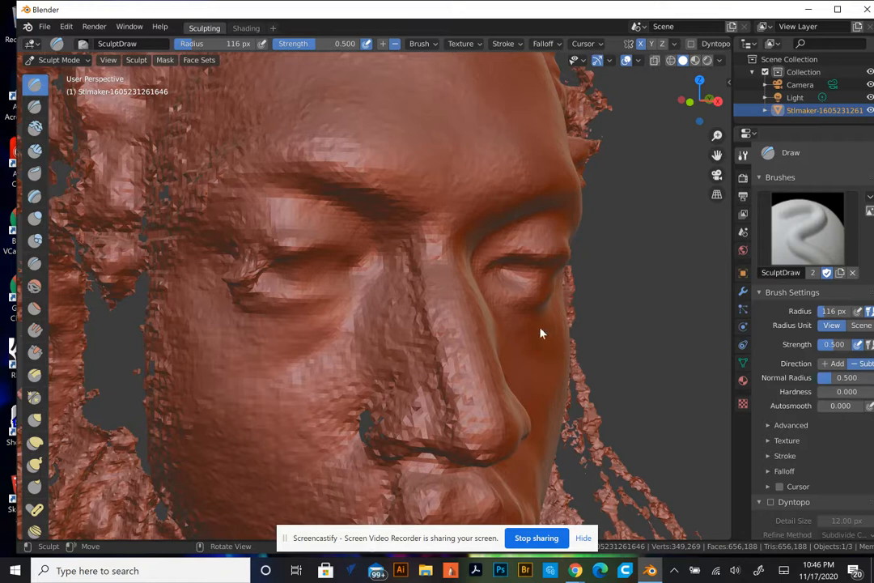
{"action": "mouse_move", "coordinate": [644, 223]}
{"action": "middle_mouse_down"}
{"action": "mouse_move", "coordinate": [599, 244]}
{"action": "mouse_move", "coordinate": [648, 244]}
{"action": "mouse_move", "coordinate": [644, 214]}
{"action": "mouse_move", "coordinate": [610, 242]}
{"action": "mouse_move", "coordinate": [484, 255]}
{"action": "middle_mouse_up"}
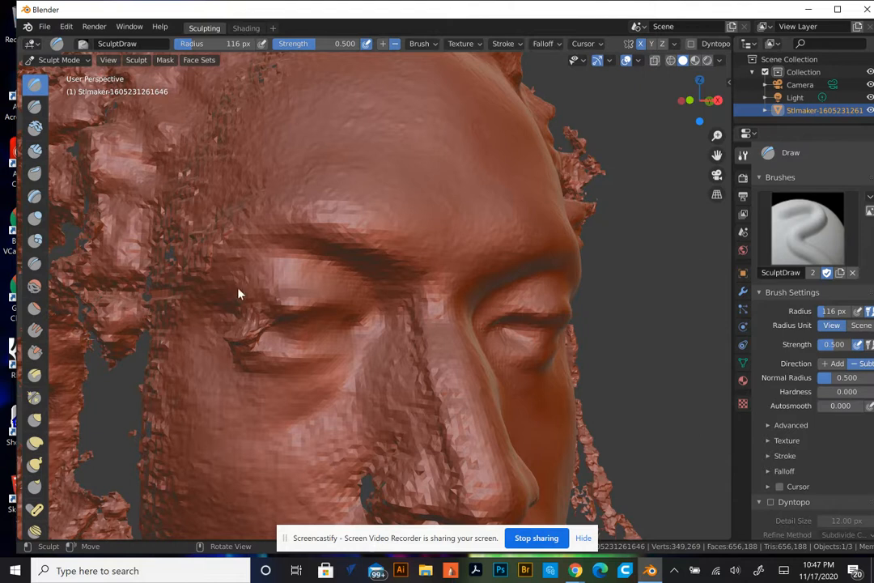
Try to build up the temple and the area above the brow with the Blob brush.
{"action": "left_click", "coordinate": [34, 240]}
{"action": "mouse_move", "coordinate": [171, 254]}
{"action": "left_mouse_down"}
{"action": "mouse_move", "coordinate": [210, 247]}
{"action": "mouse_move", "coordinate": [245, 217]}
{"action": "left_mouse_up"}
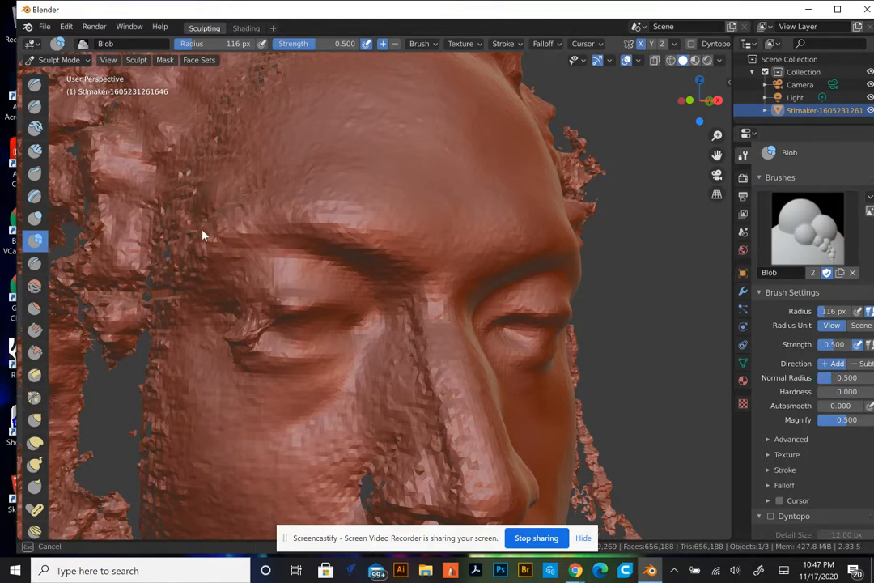
{"action": "mouse_move", "coordinate": [232, 195]}
{"action": "left_mouse_down"}
{"action": "mouse_move", "coordinate": [209, 225]}
{"action": "mouse_move", "coordinate": [272, 186]}
{"action": "left_mouse_up"}
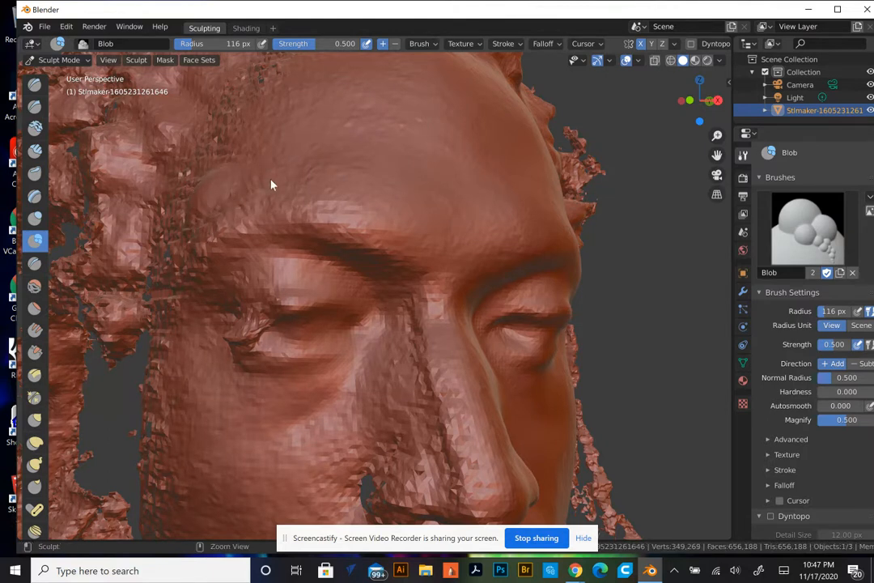
Undo the Blob strokes on the temple, and redo the last step undone.
{"action": "key", "text": "ctrl+z"}
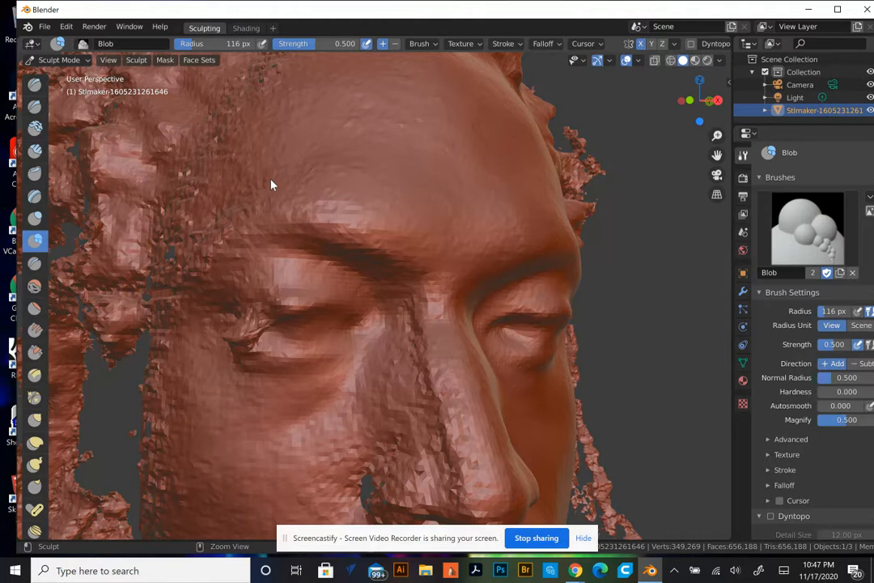
{"action": "key", "text": "ctrl+z"}
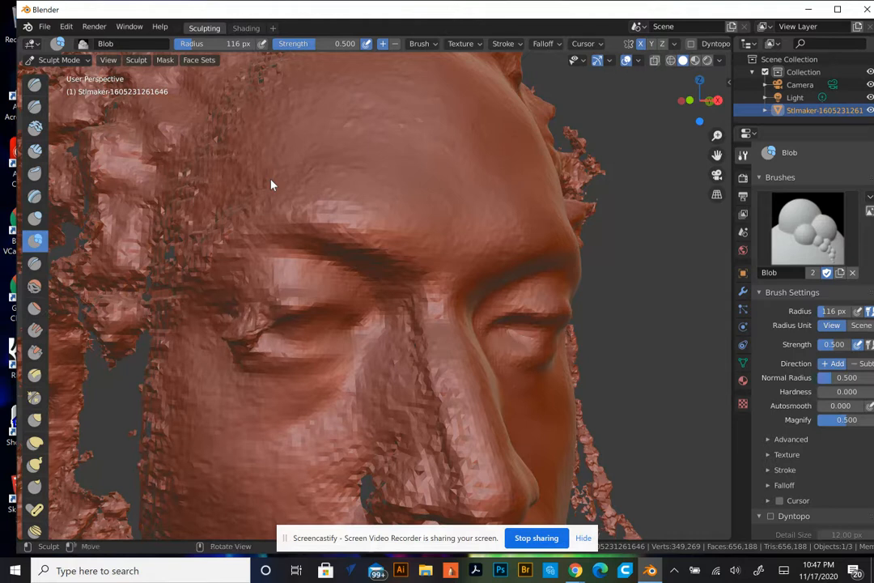
{"action": "left_click", "coordinate": [66, 27]}
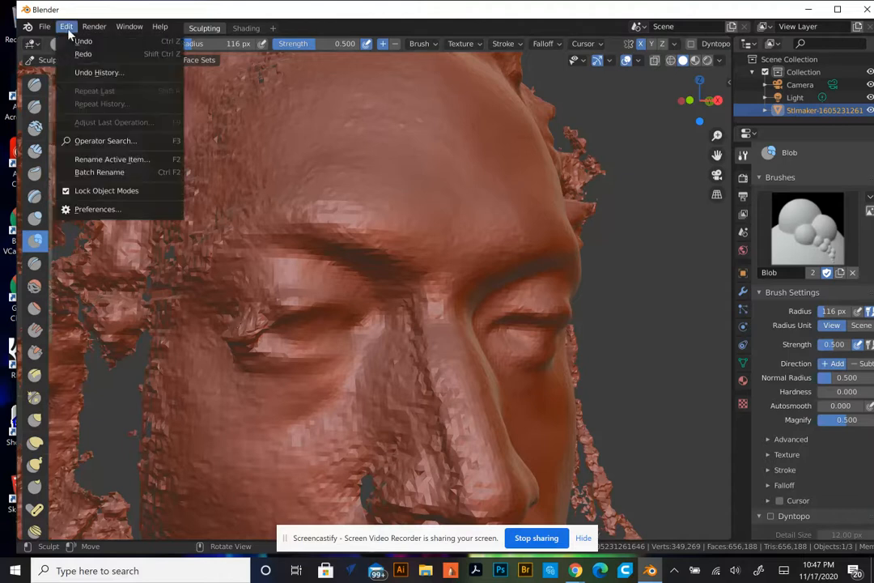
{"action": "left_click", "coordinate": [81, 54]}
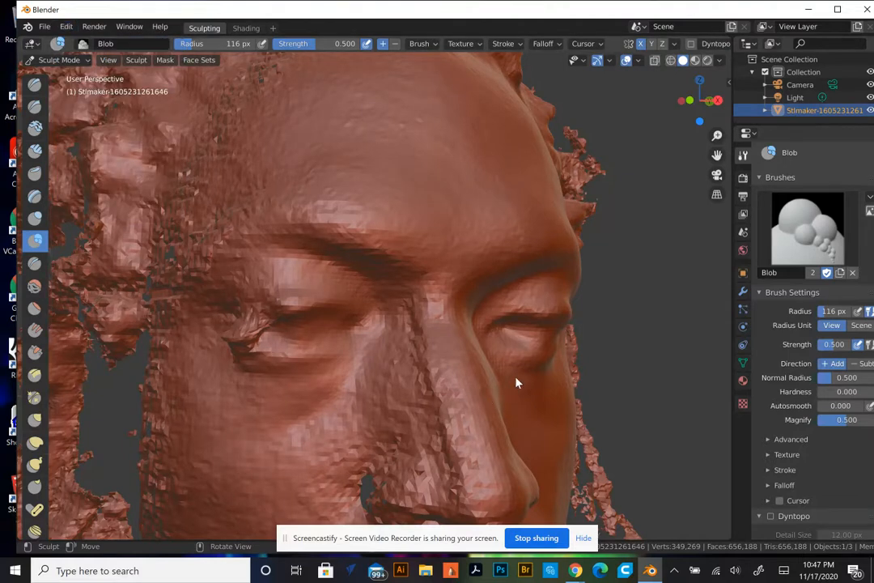
Return to Object Mode and delete the camera beside the head.
{"action": "mouse_move", "coordinate": [701, 102]}
{"action": "left_mouse_down"}
{"action": "mouse_move", "coordinate": [710, 122]}
{"action": "mouse_move", "coordinate": [737, 113]}
{"action": "left_mouse_up"}
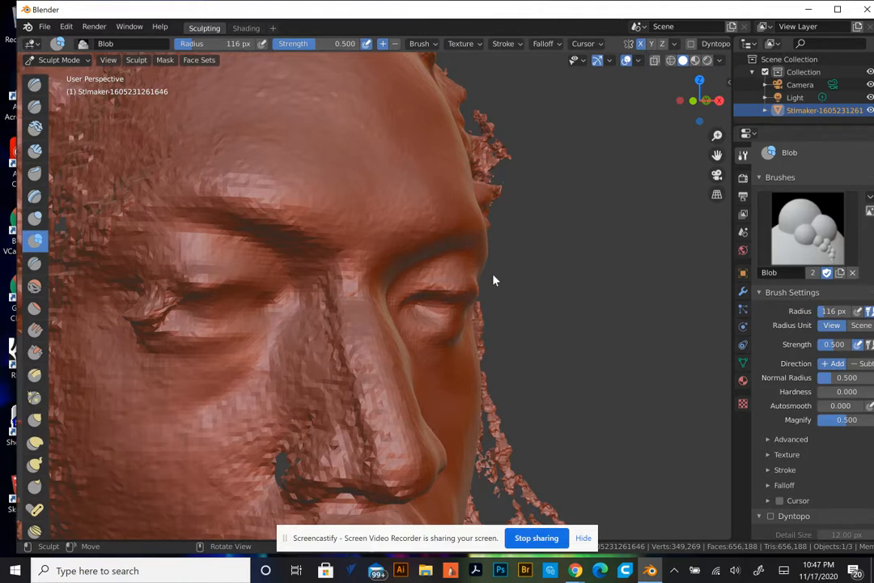
{"action": "scroll", "coordinate": [495, 280], "scroll_direction": "down", "scroll_amount": 6}
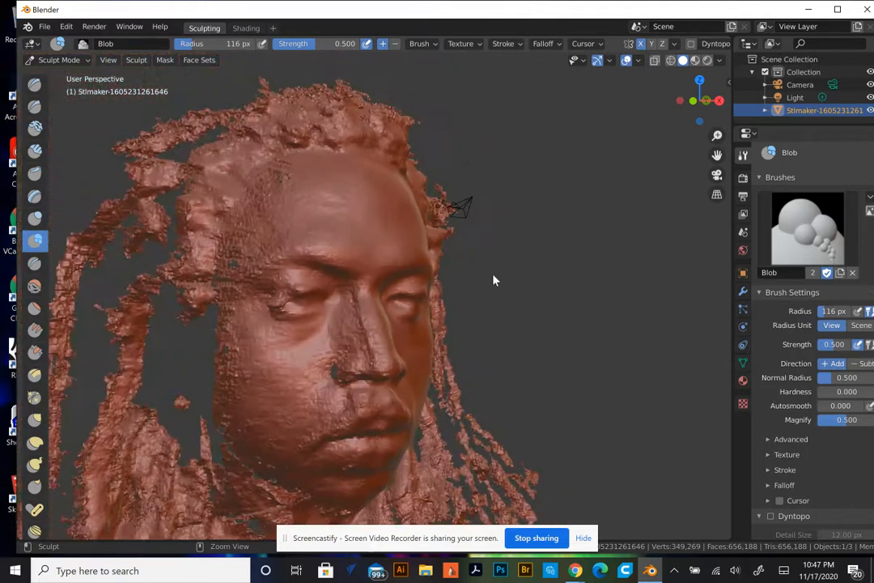
{"action": "scroll", "coordinate": [496, 280], "scroll_direction": "down", "scroll_amount": 1}
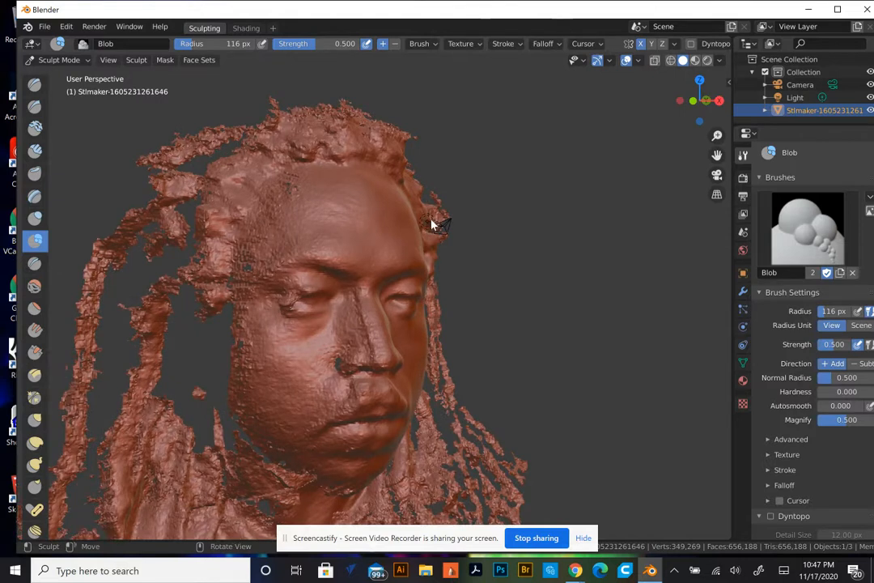
{"action": "left_click", "coordinate": [53, 60]}
{"action": "left_click", "coordinate": [57, 74]}
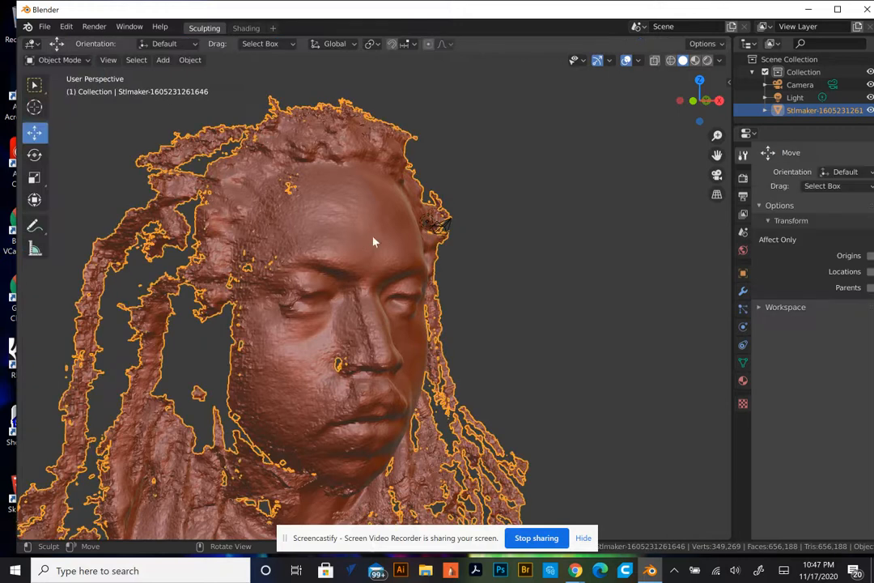
{"action": "left_click", "coordinate": [444, 231]}
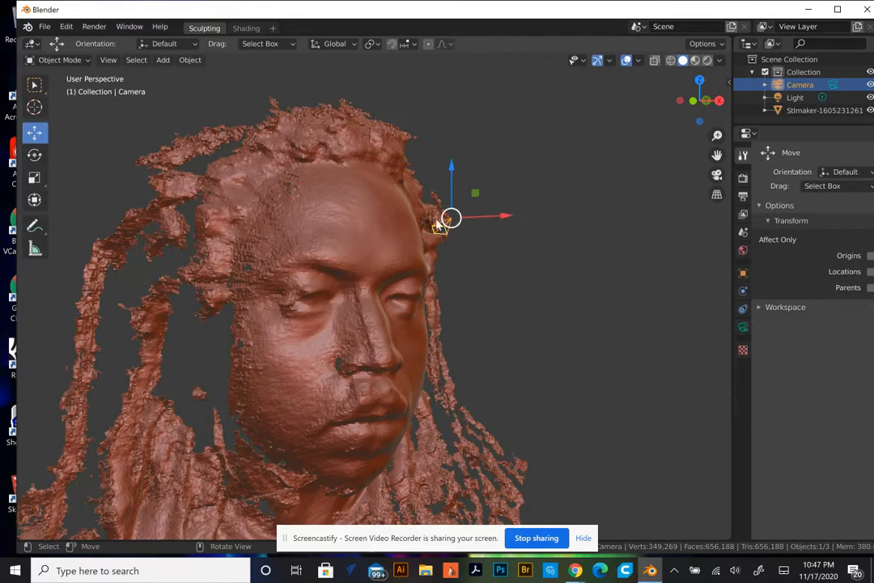
{"action": "right_click", "coordinate": [522, 233]}
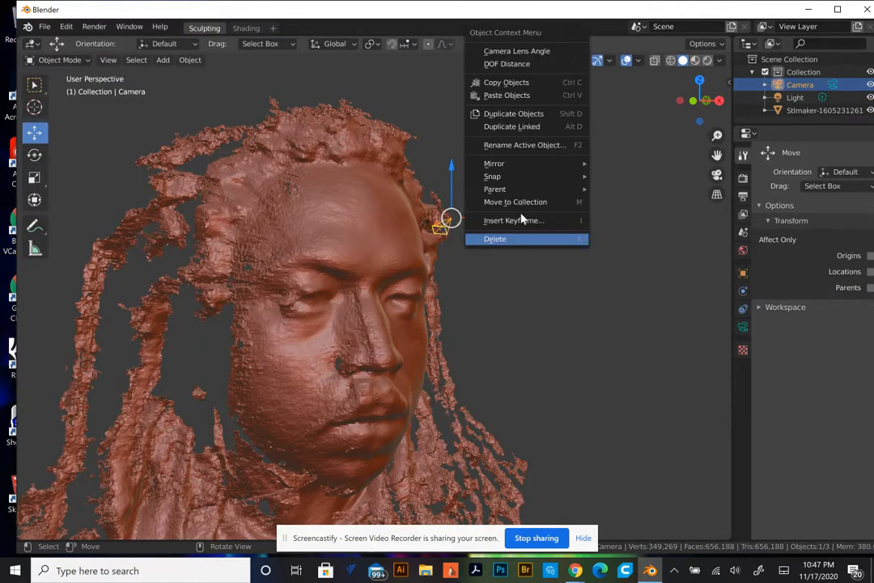
{"action": "left_click", "coordinate": [523, 238]}
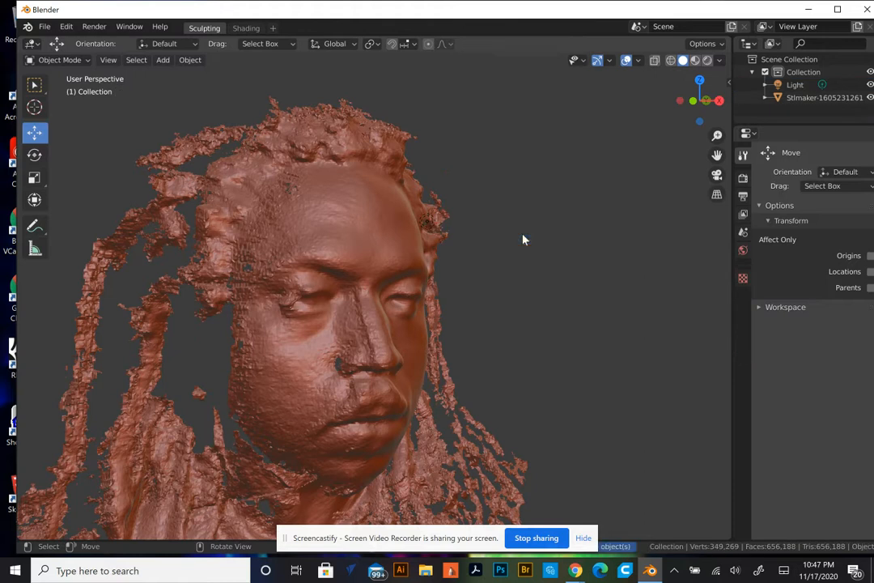
Delete the light beside the head.
{"action": "left_click", "coordinate": [432, 226]}
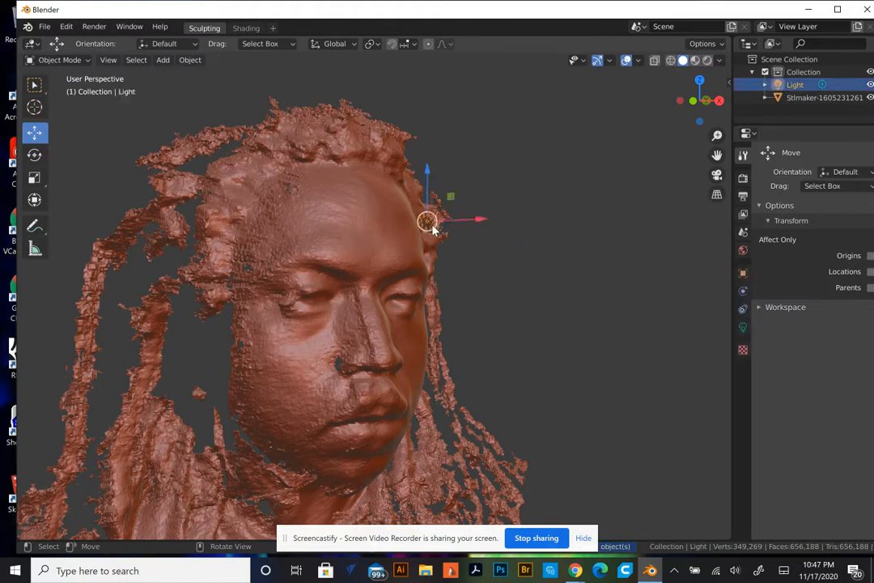
{"action": "right_click", "coordinate": [433, 232]}
{"action": "left_click", "coordinate": [434, 240]}
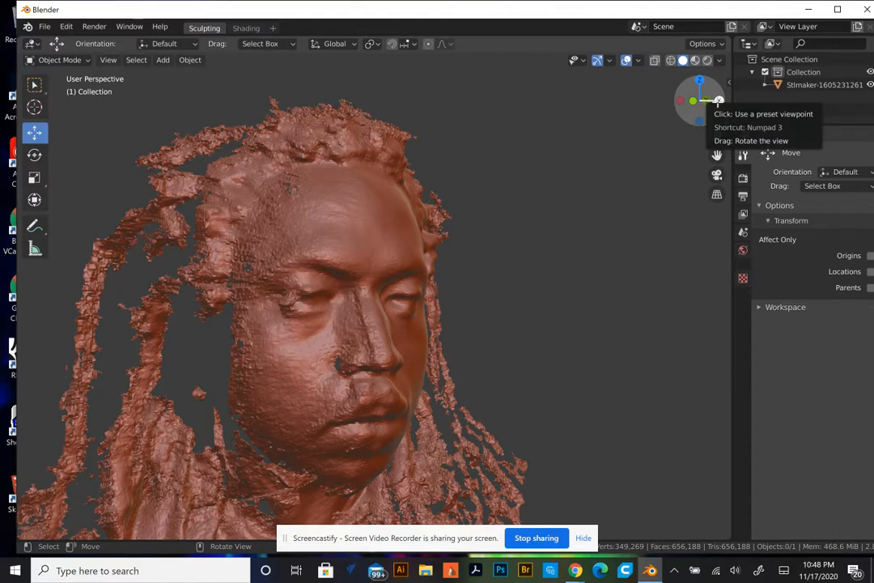
Select the head mesh with the Select Box tool, and clear the selection.
{"action": "left_click_drag", "start_coordinate": [715, 111], "coordinate": [726, 139]}
{"action": "scroll", "coordinate": [342, 338], "scroll_direction": "up", "scroll_amount": 3}
{"action": "scroll", "coordinate": [344, 327], "scroll_direction": "up", "scroll_amount": 3}
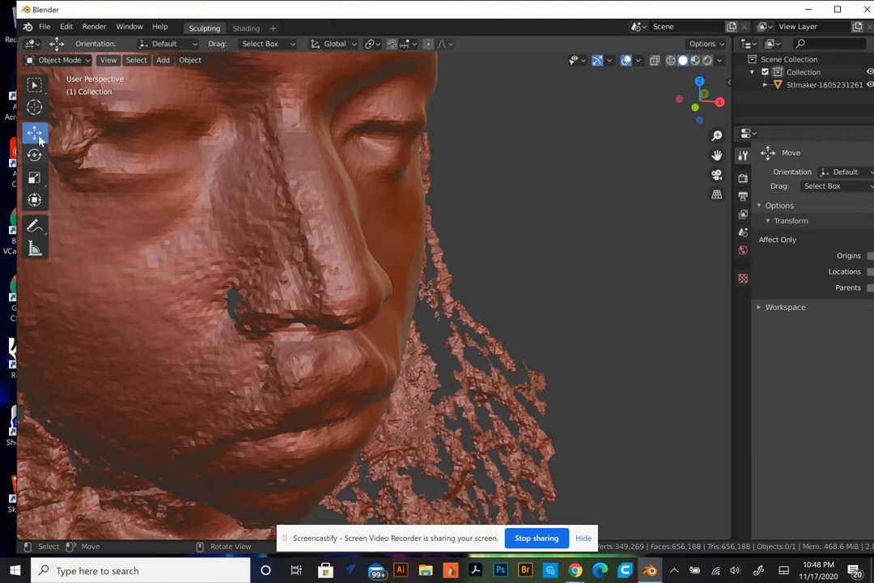
{"action": "left_click", "coordinate": [53, 62]}
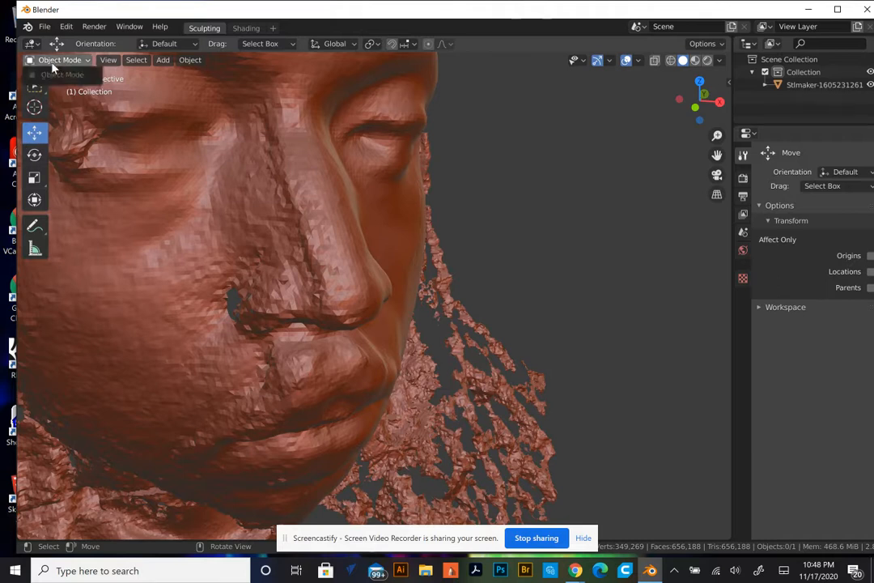
{"action": "left_click", "coordinate": [42, 76]}
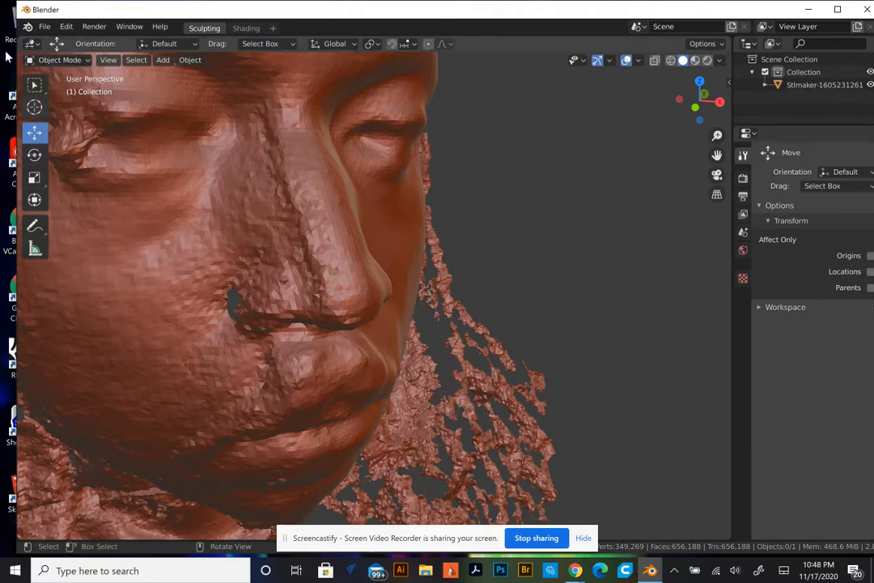
{"action": "left_click", "coordinate": [34, 88]}
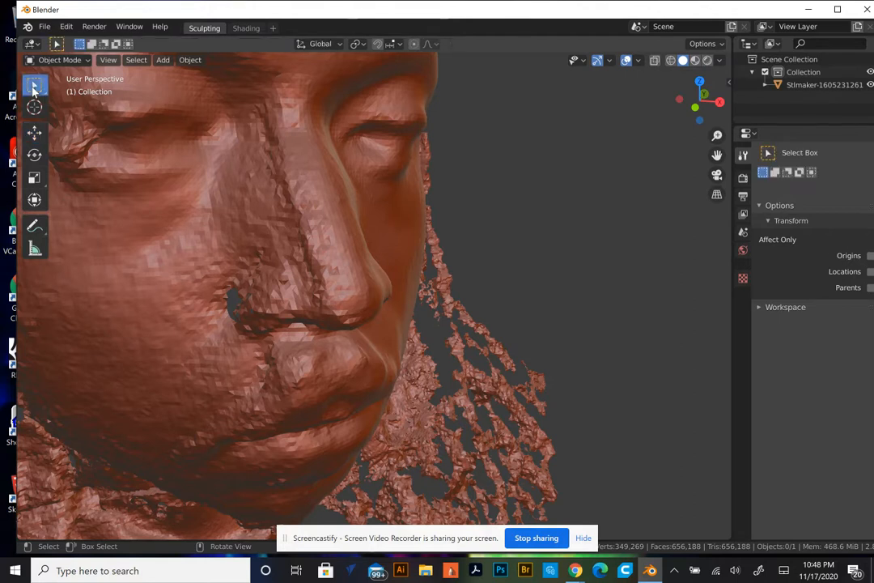
{"action": "left_click", "coordinate": [45, 62]}
{"action": "left_click", "coordinate": [44, 62]}
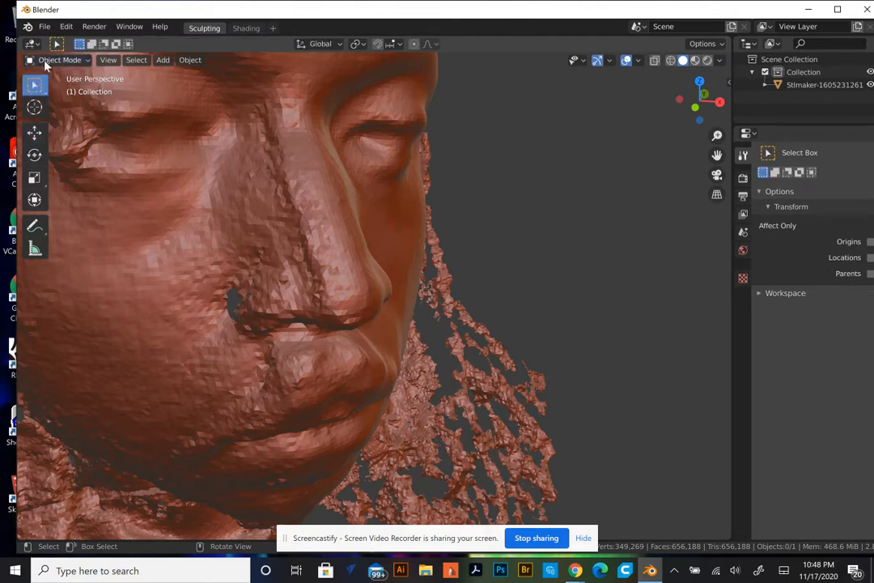
{"action": "left_click", "coordinate": [315, 308]}
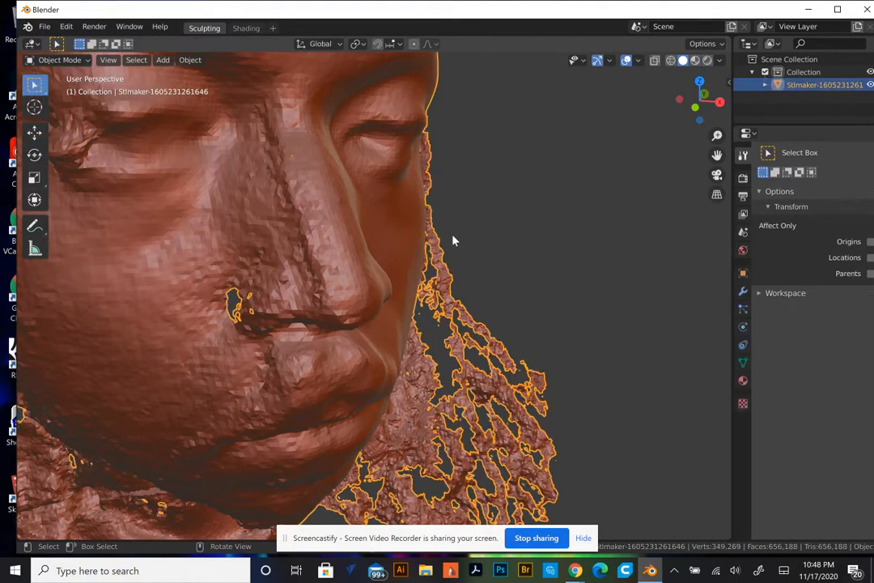
{"action": "left_click", "coordinate": [451, 240]}
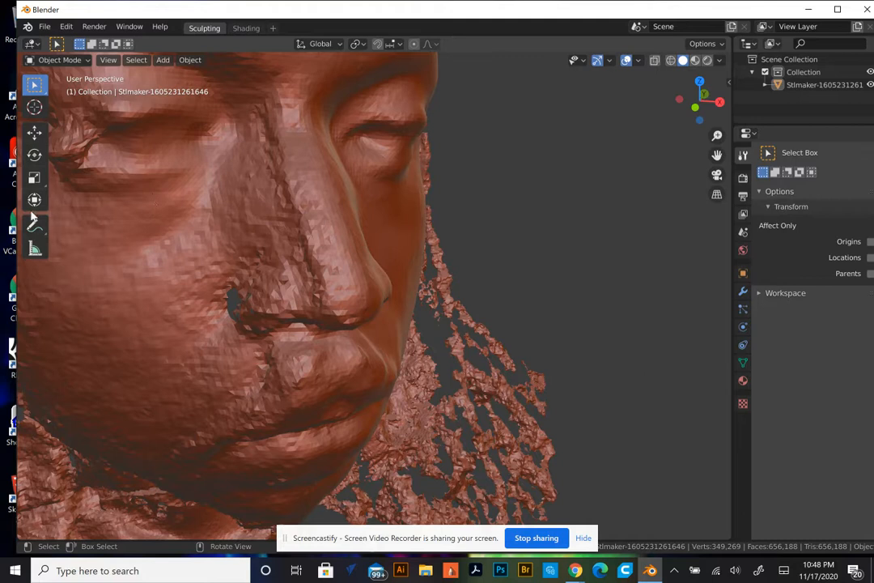
Select the whole head mesh and scale it up slightly and uniformly with the Scale tool.
{"action": "left_click", "coordinate": [28, 182]}
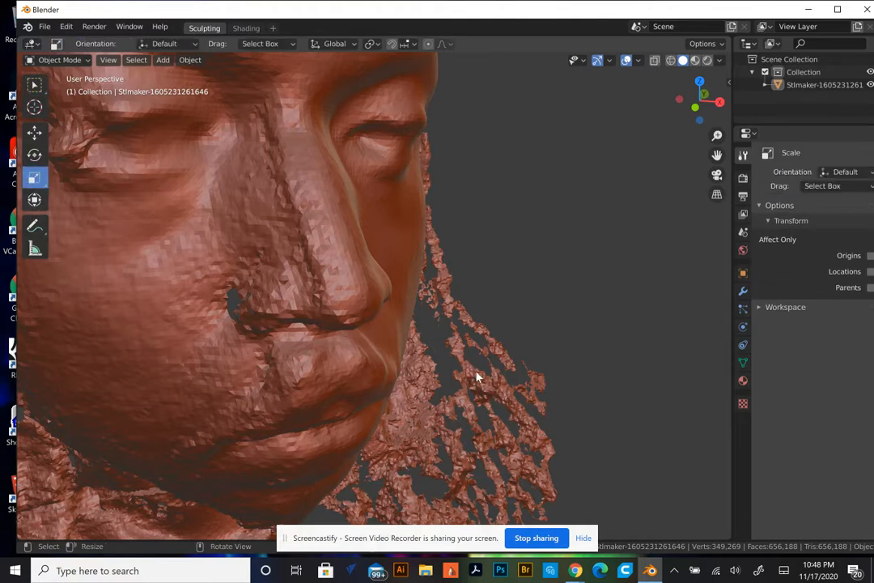
{"action": "scroll", "coordinate": [477, 377], "scroll_direction": "down", "scroll_amount": 8}
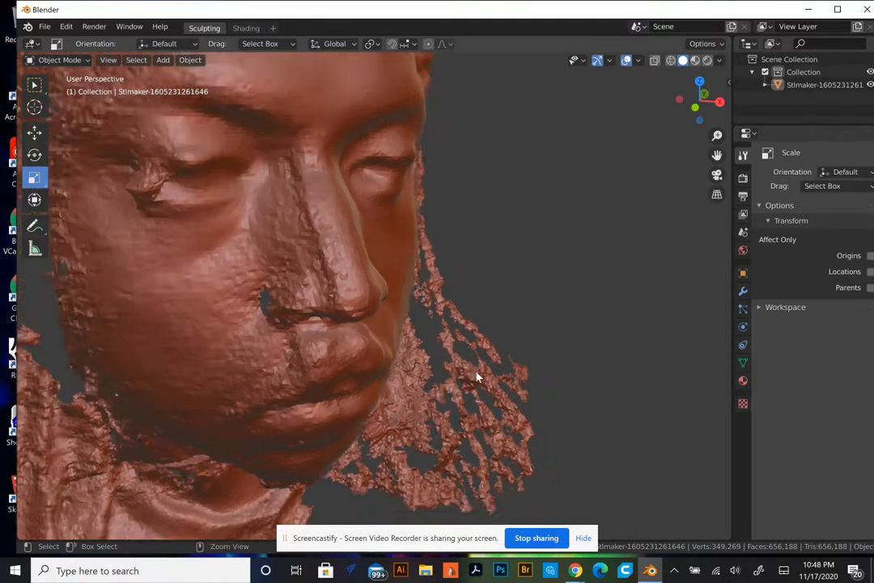
{"action": "scroll", "coordinate": [477, 377], "scroll_direction": "down", "scroll_amount": 3}
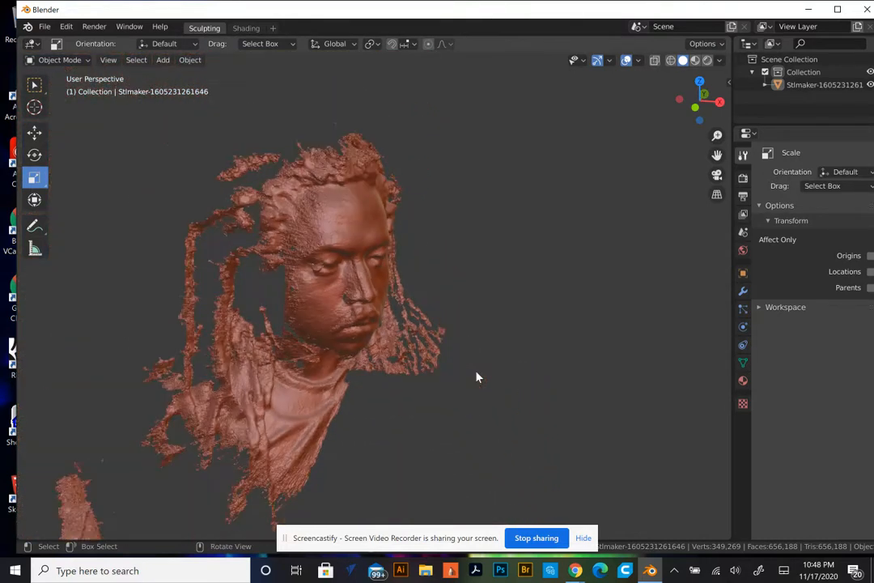
{"action": "middle_click_drag", "start_coordinate": [425, 335], "coordinate": [304, 231]}
{"action": "left_click", "coordinate": [304, 231]}
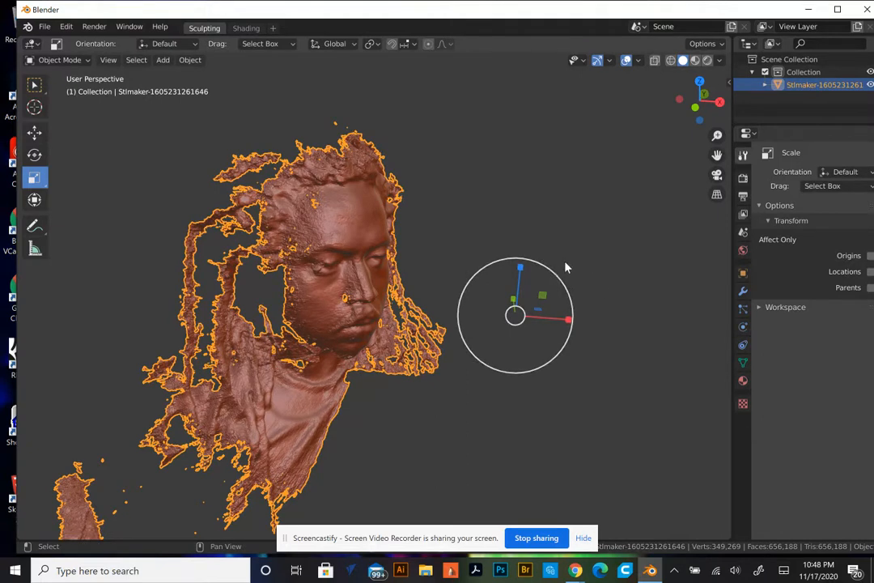
{"action": "mouse_move", "coordinate": [563, 274]}
{"action": "left_mouse_down"}
{"action": "mouse_move", "coordinate": [591, 239]}
{"action": "mouse_move", "coordinate": [622, 223]}
{"action": "mouse_move", "coordinate": [556, 274]}
{"action": "left_mouse_up"}
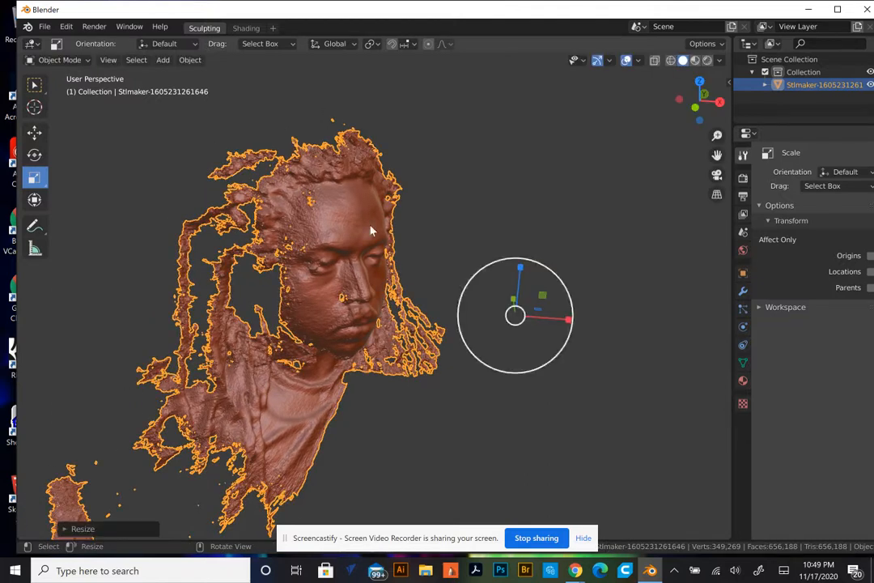
Deselect the head mesh and switch it from Object Mode to Sculpt Mode.
{"action": "left_click", "coordinate": [90, 203]}
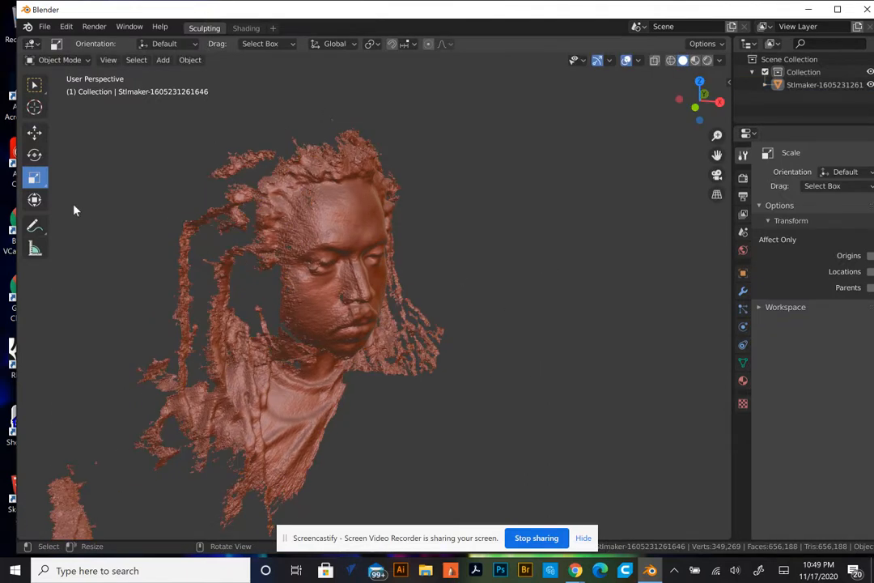
{"action": "left_click", "coordinate": [65, 61]}
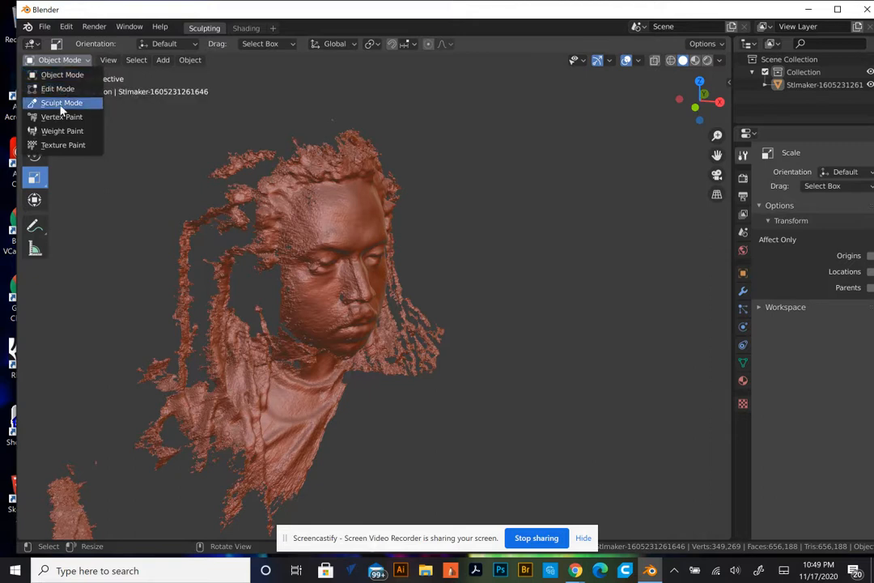
{"action": "left_click", "coordinate": [61, 103]}
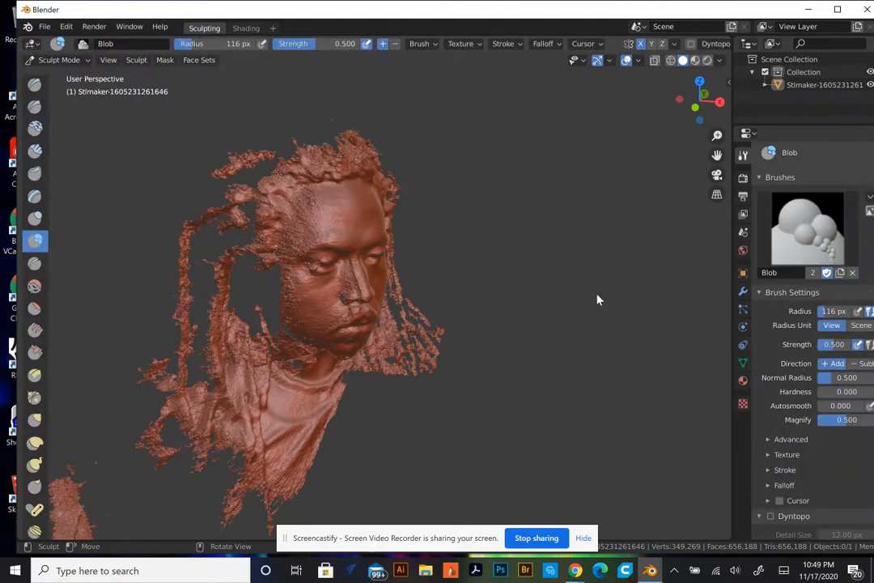
Make a short subtracting stroke with the Draw brush on the rough side of the nose above the nostril.
{"action": "scroll", "coordinate": [598, 299], "scroll_direction": "up", "scroll_amount": 8}
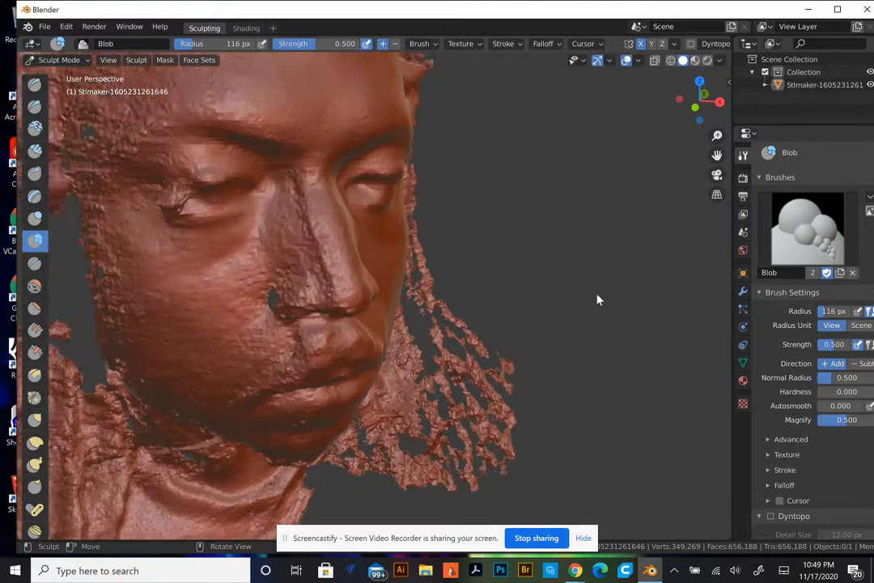
{"action": "scroll", "coordinate": [597, 300], "scroll_direction": "up", "scroll_amount": 3}
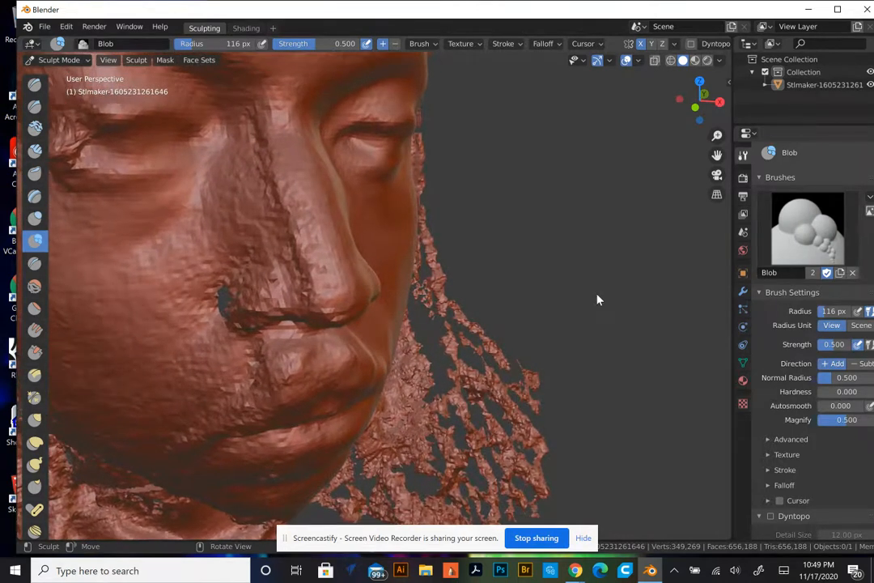
{"action": "left_click", "coordinate": [34, 84]}
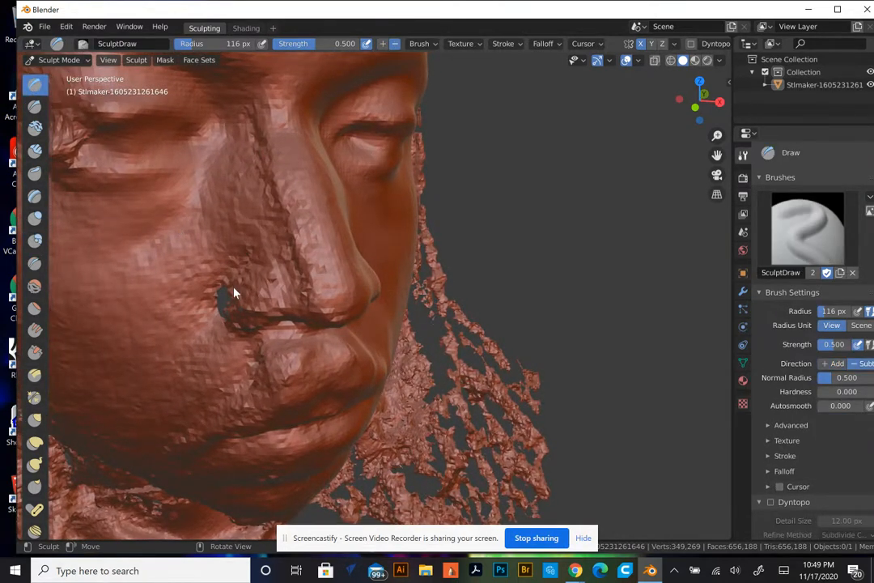
{"action": "mouse_move", "coordinate": [271, 275]}
{"action": "left_mouse_down"}
{"action": "mouse_move", "coordinate": [263, 270]}
{"action": "mouse_move", "coordinate": [274, 273]}
{"action": "mouse_move", "coordinate": [277, 264]}
{"action": "mouse_move", "coordinate": [268, 259]}
{"action": "left_mouse_up"}
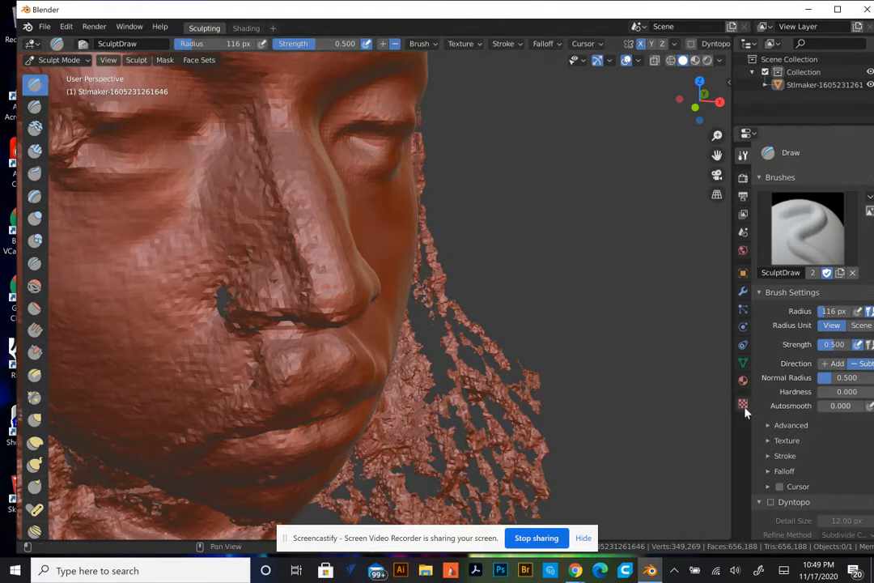
Enable Dyntopo for the head mesh and set its detail size to 7.80 px.
{"action": "left_click", "coordinate": [691, 44]}
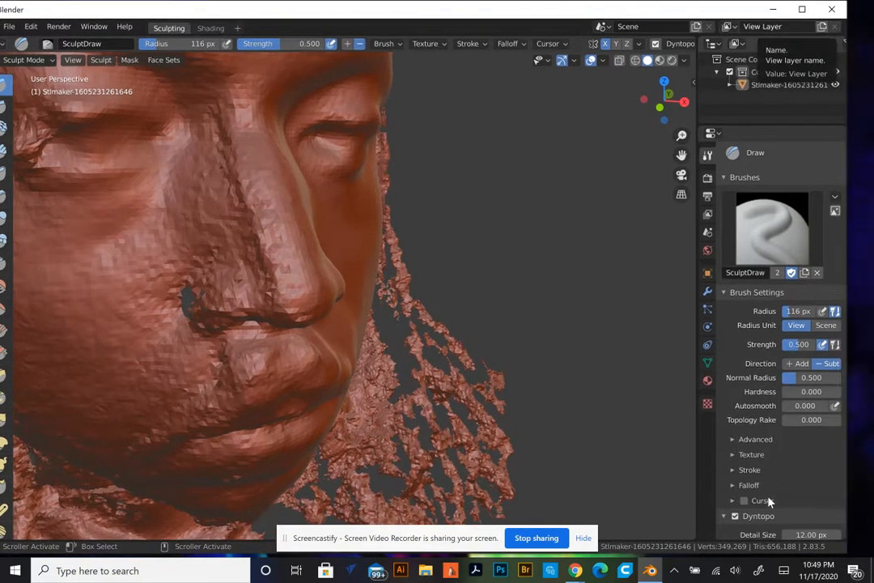
{"action": "left_click_drag", "start_coordinate": [814, 535], "coordinate": [781, 544]}
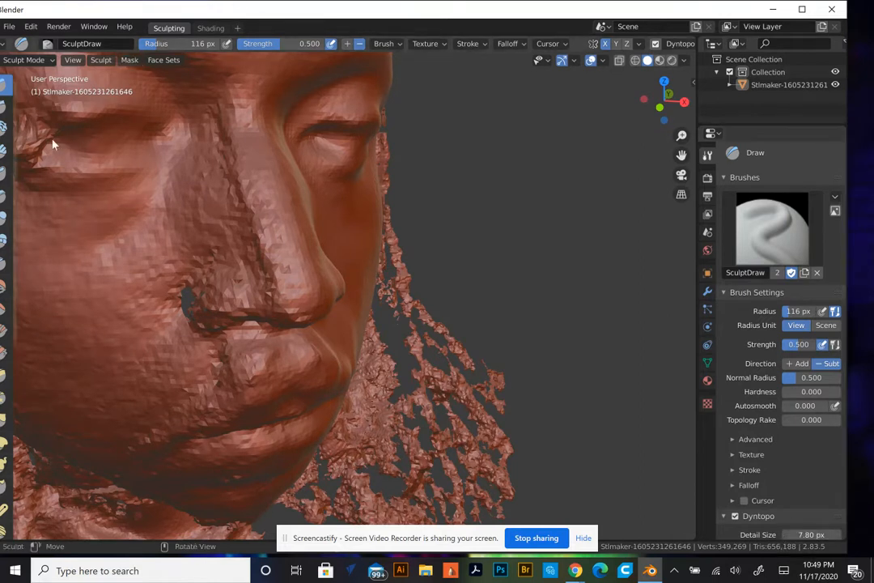
Try a short subtracting Draw stroke on the outer corner of the eye beside the rough cheek, and undo it.
{"action": "left_click_drag", "start_coordinate": [46, 147], "coordinate": [47, 138]}
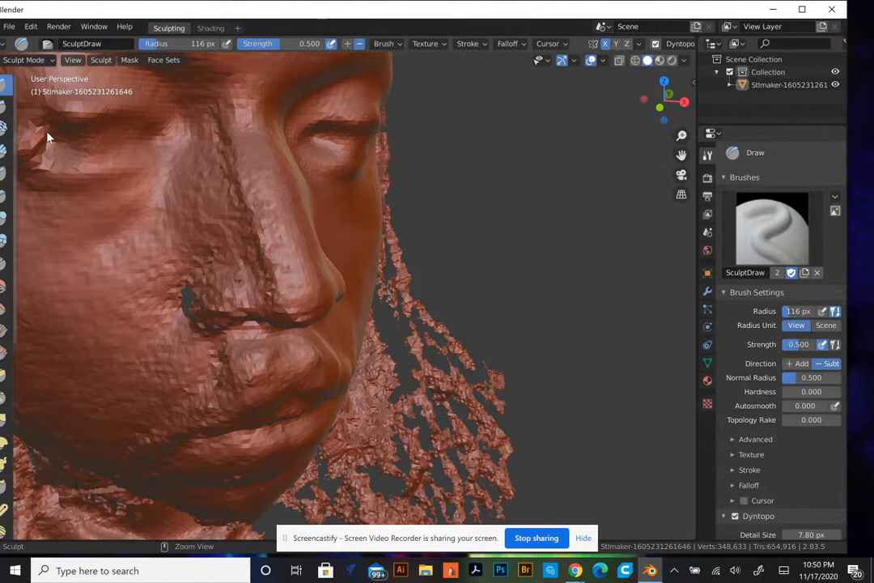
{"action": "left_click", "coordinate": [44, 136], "text": "ctrl"}
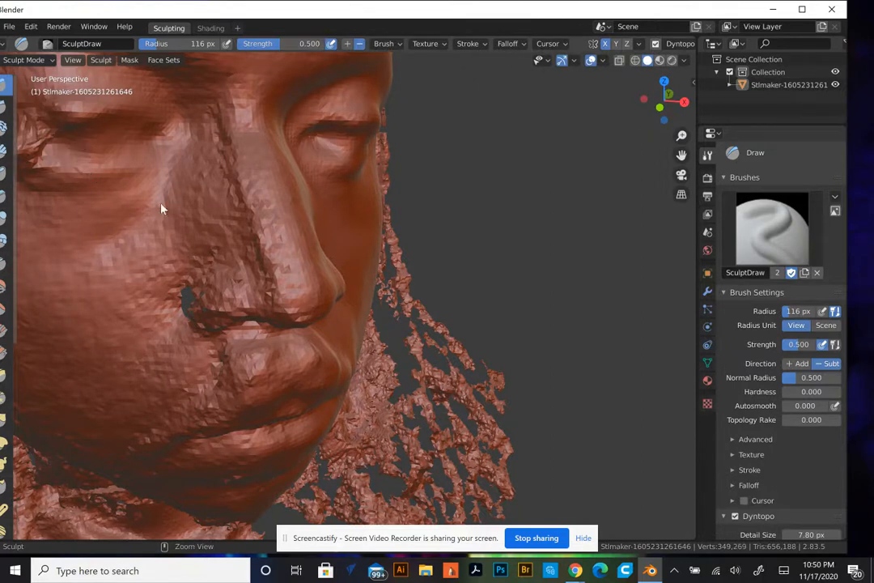
Set the Dyntopo detail size to 4.30 px for finer sculpting.
{"action": "scroll", "coordinate": [814, 528], "scroll_direction": "down", "scroll_amount": 1}
{"action": "left_click", "coordinate": [736, 503]}
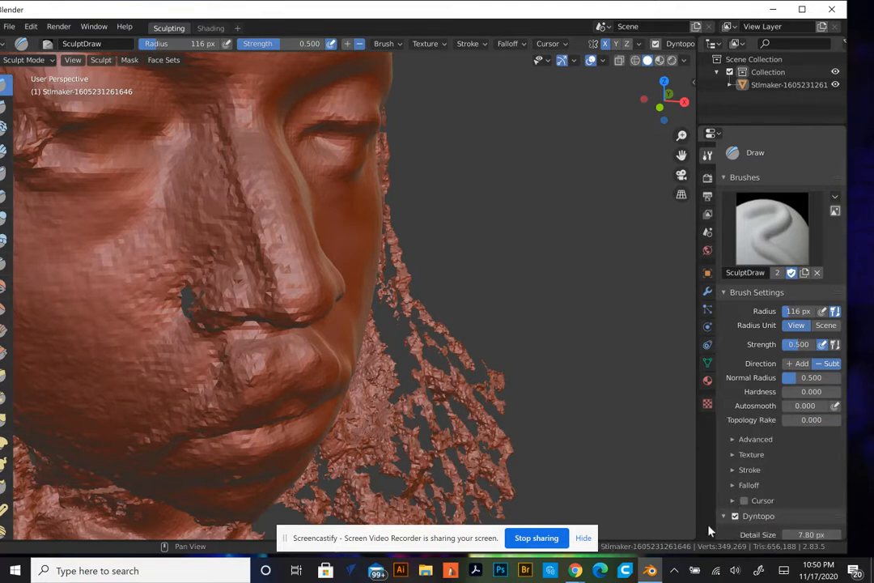
{"action": "mouse_move", "coordinate": [806, 534]}
{"action": "left_mouse_down"}
{"action": "mouse_move", "coordinate": [821, 547]}
{"action": "mouse_move", "coordinate": [803, 535]}
{"action": "mouse_move", "coordinate": [834, 538]}
{"action": "mouse_move", "coordinate": [792, 540]}
{"action": "left_mouse_up"}
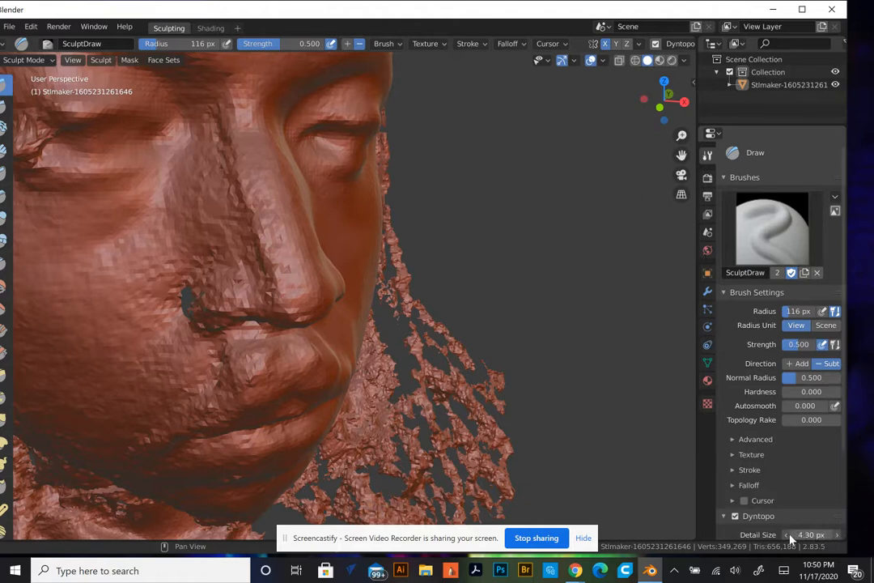